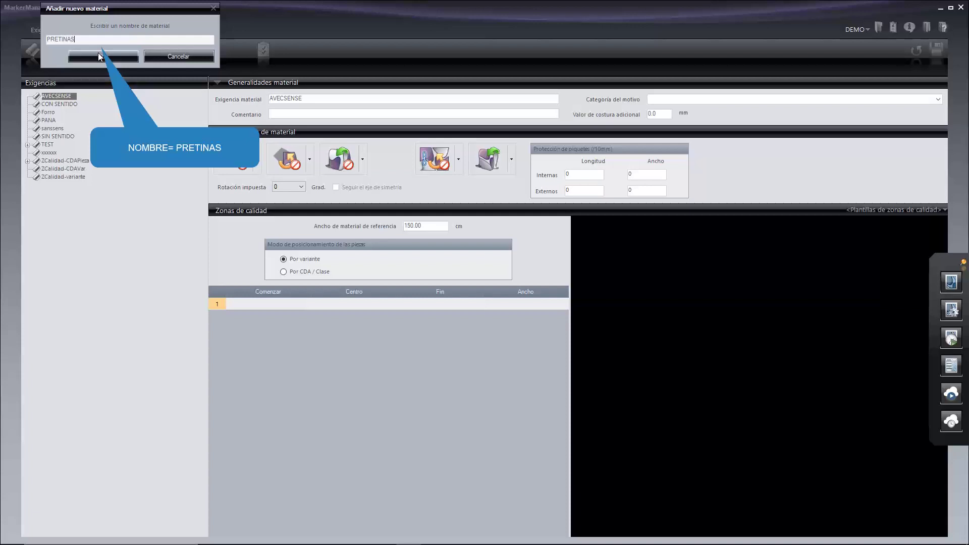
Create a new material requirement named PRETINAS
{"action": "left_click", "coordinate": [98, 52]}
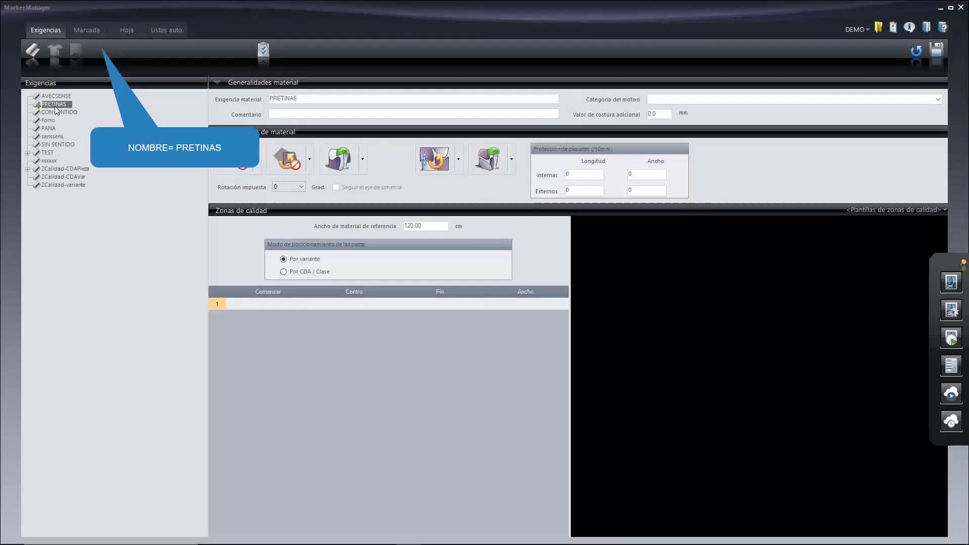
Check the variant CDA of JEAN.mdl for the PRETINAS material, without adding it
{"action": "right_click", "coordinate": [56, 106]}
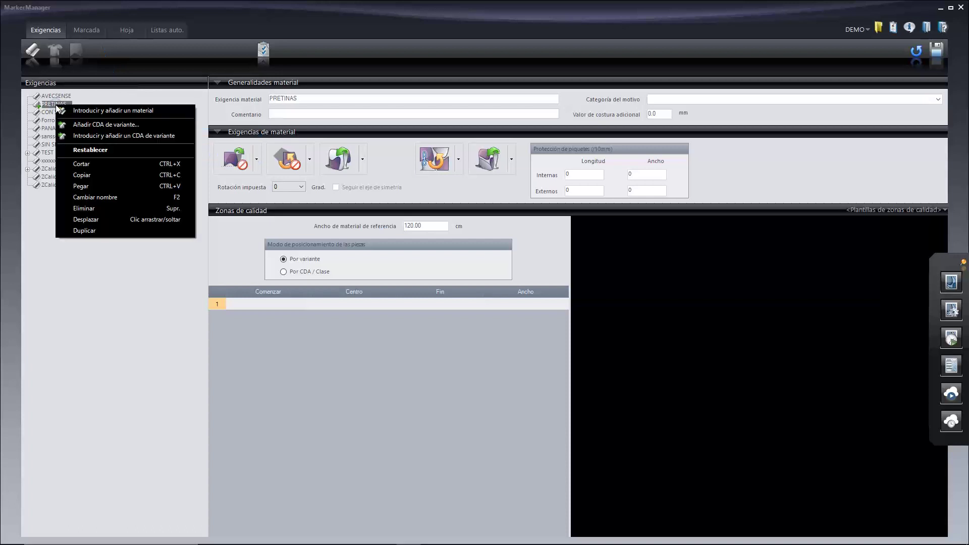
{"action": "left_click", "coordinate": [119, 124]}
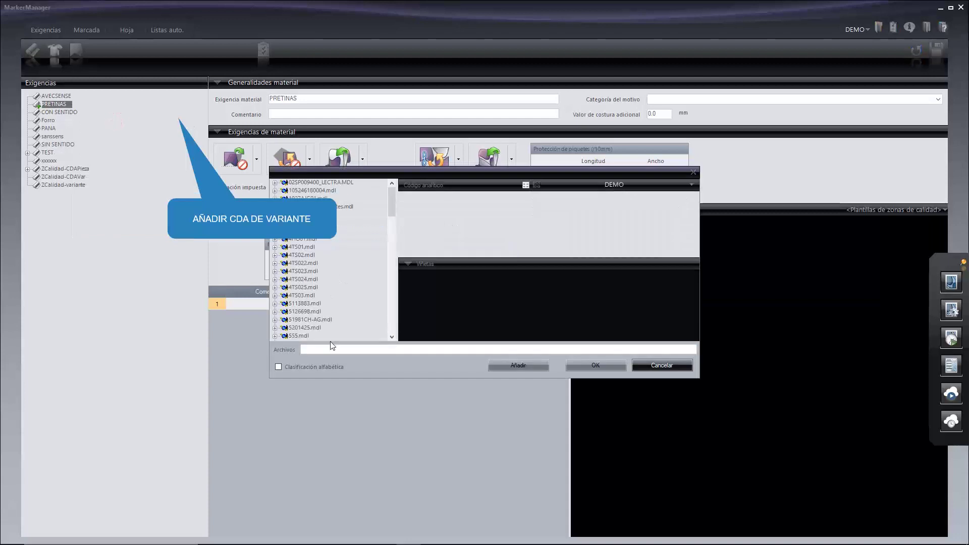
{"action": "left_click_drag", "start_coordinate": [392, 212], "coordinate": [392, 268]}
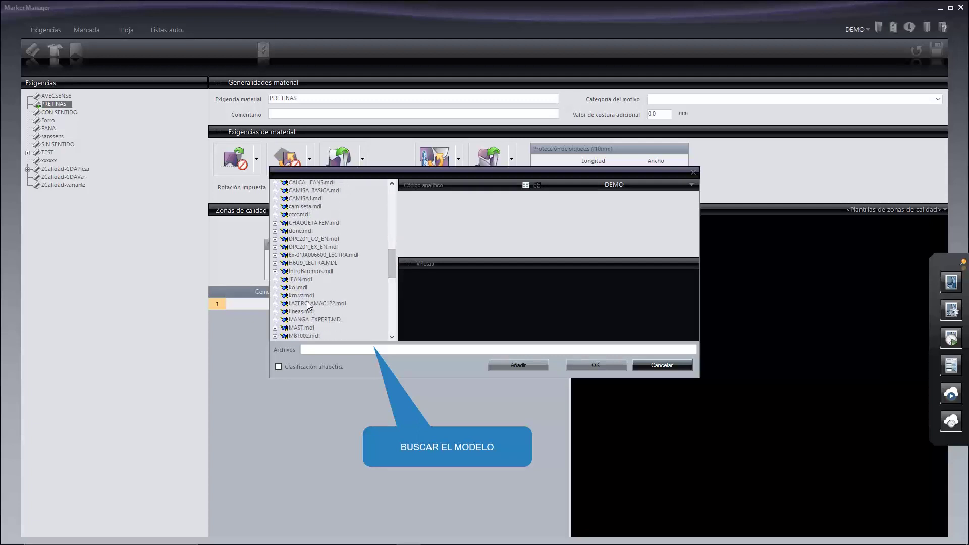
{"action": "left_click", "coordinate": [298, 280]}
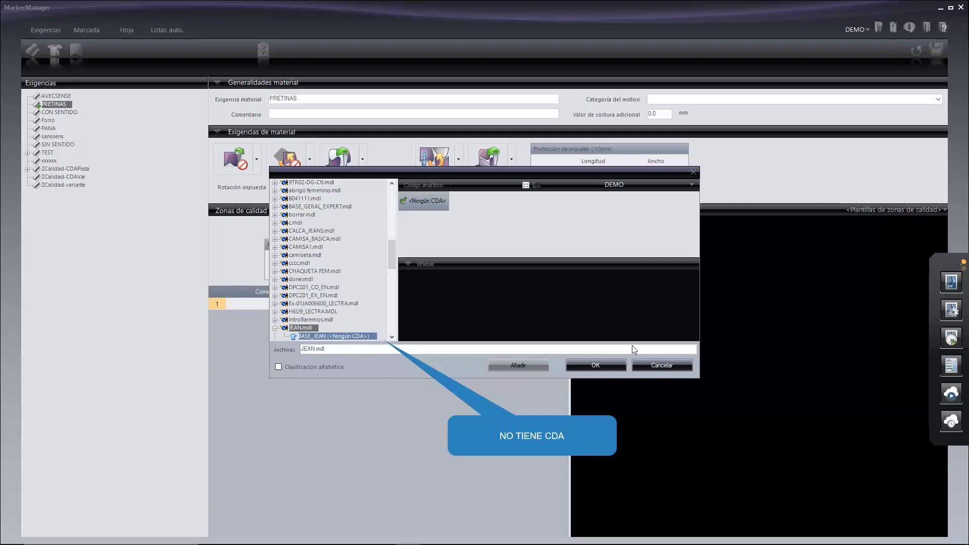
{"action": "left_click", "coordinate": [658, 367]}
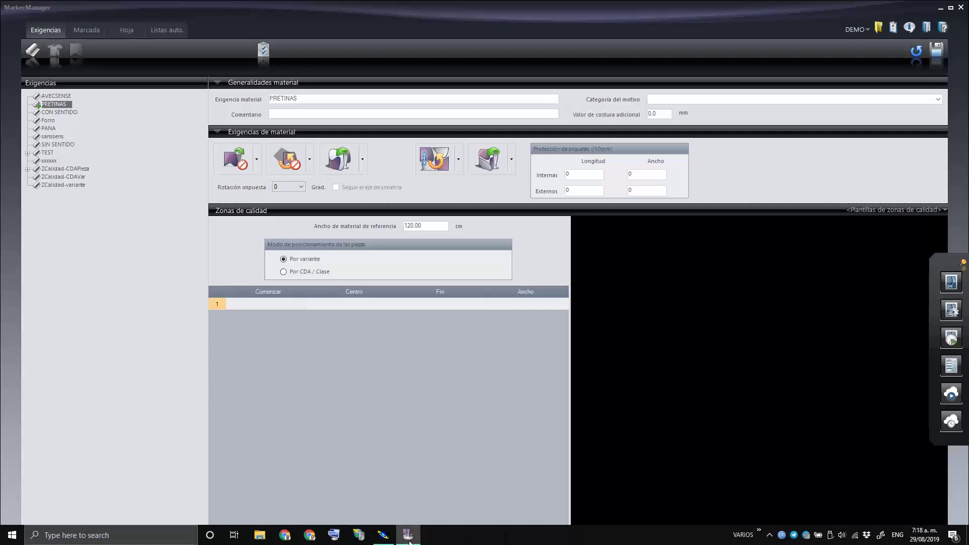
Switch to Modaris and set the CDA of the BASE_JEAN variant to PANTALON
{"action": "left_click", "coordinate": [383, 536]}
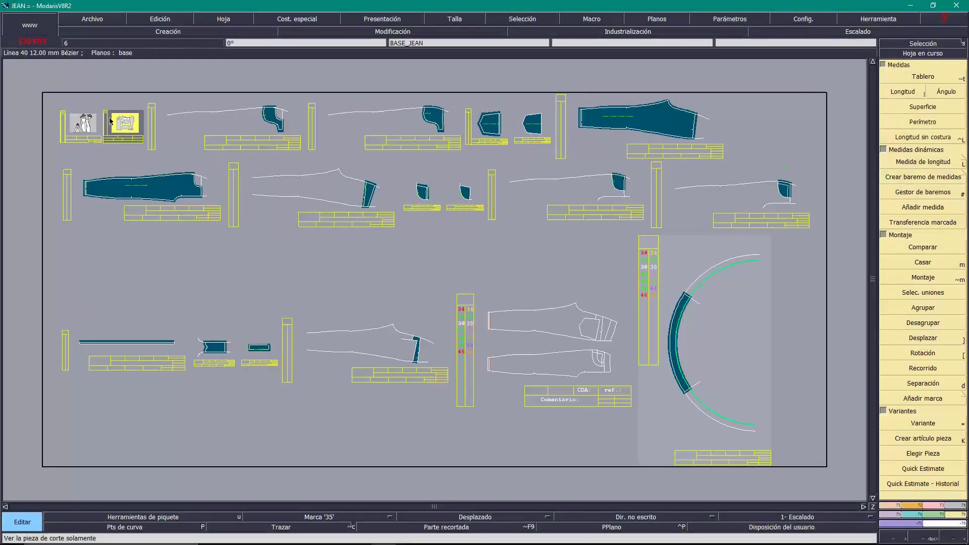
{"action": "key", "text": "Return"}
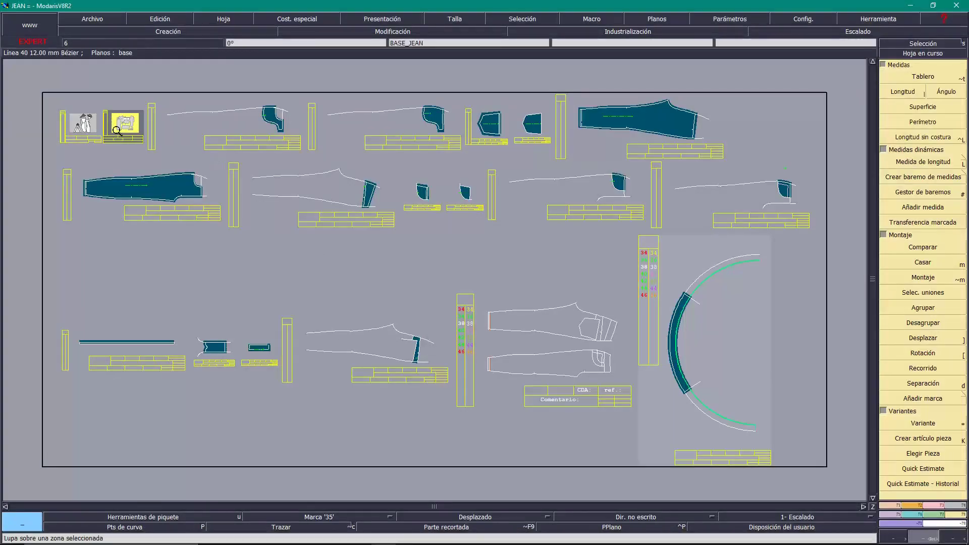
{"action": "left_click_drag", "start_coordinate": [133, 140], "coordinate": [147, 150]}
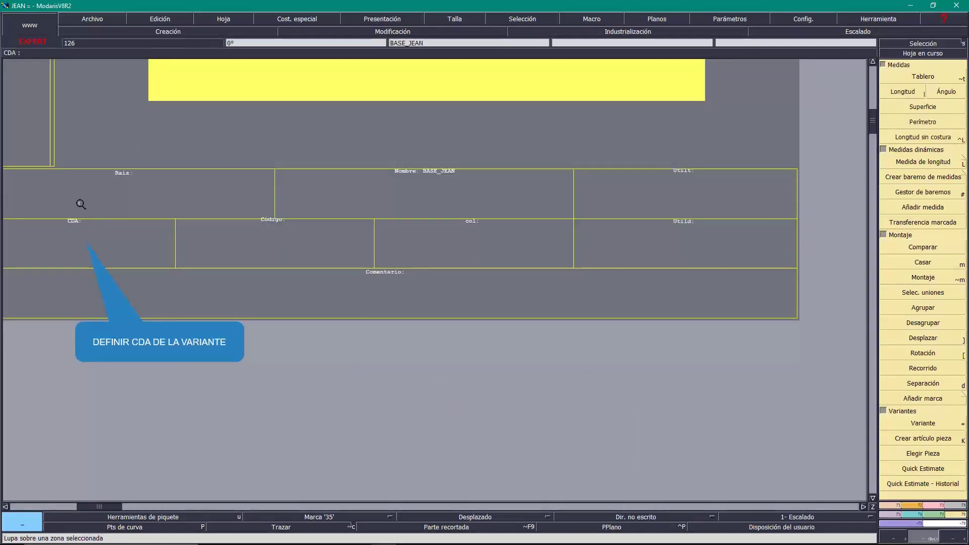
{"action": "left_click", "coordinate": [162, 19]}
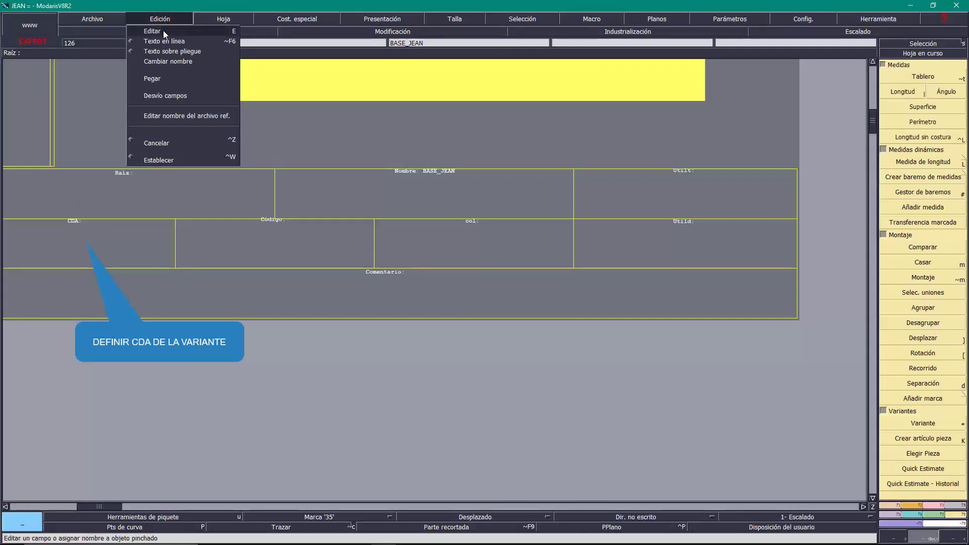
{"action": "left_click", "coordinate": [162, 31]}
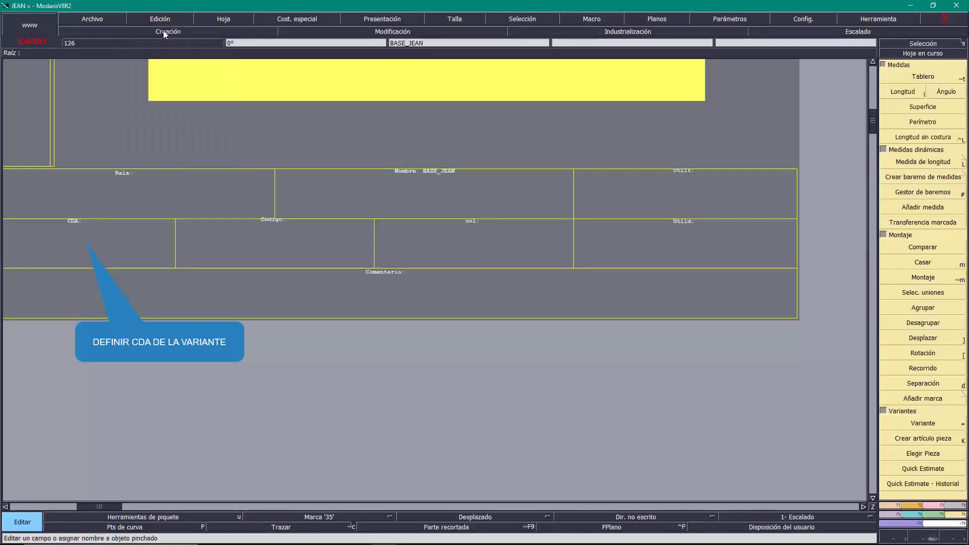
{"action": "left_click", "coordinate": [77, 222]}
{"action": "type", "text": "PANTALON"}
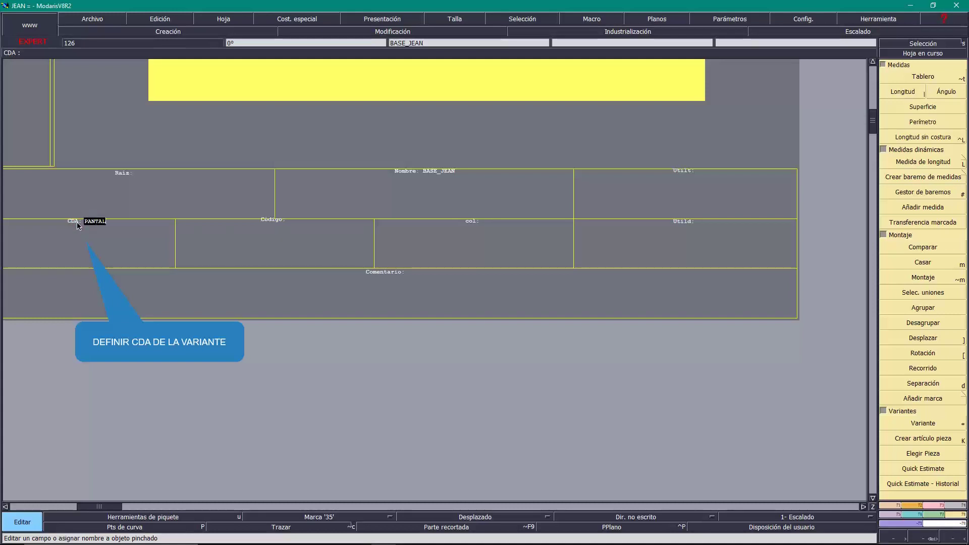
{"action": "key", "text": "Return"}
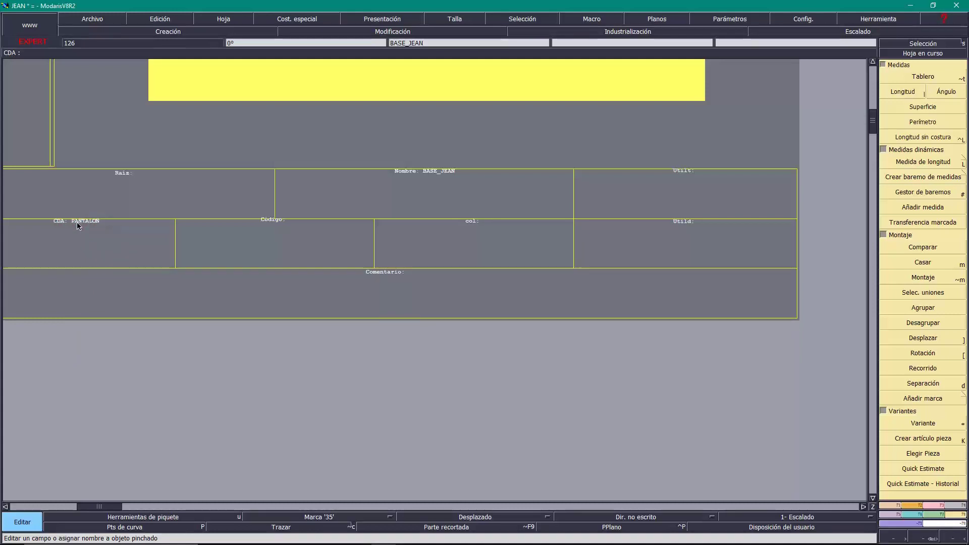
Set the CDA of the curved waistband piece COS to PTA
{"action": "key", "text": "8"}
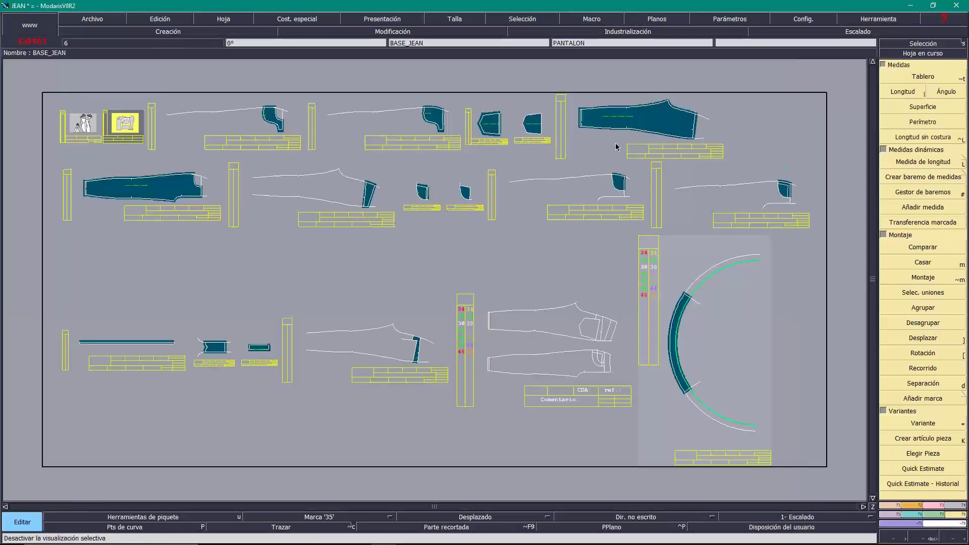
{"action": "key", "text": "Return"}
{"action": "left_click", "coordinate": [757, 347]}
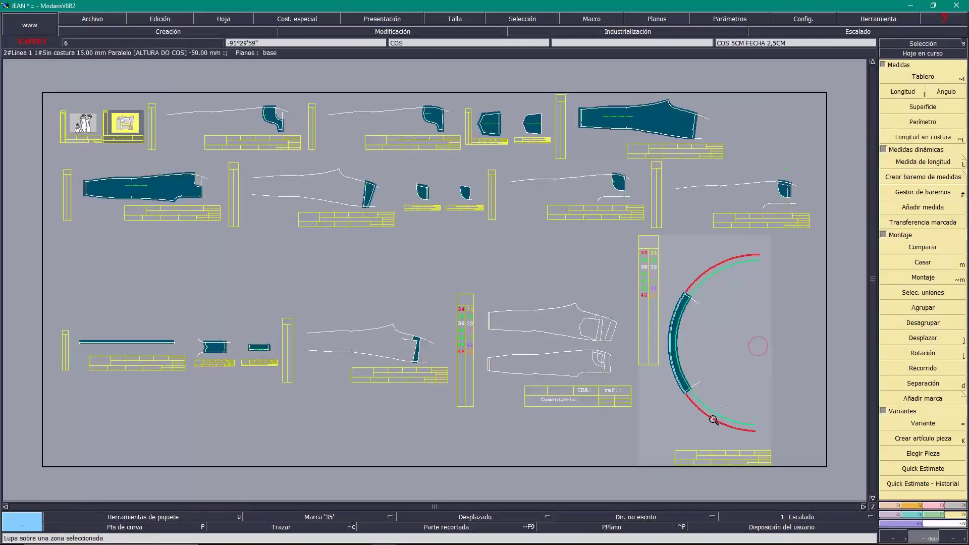
{"action": "left_click", "coordinate": [688, 442]}
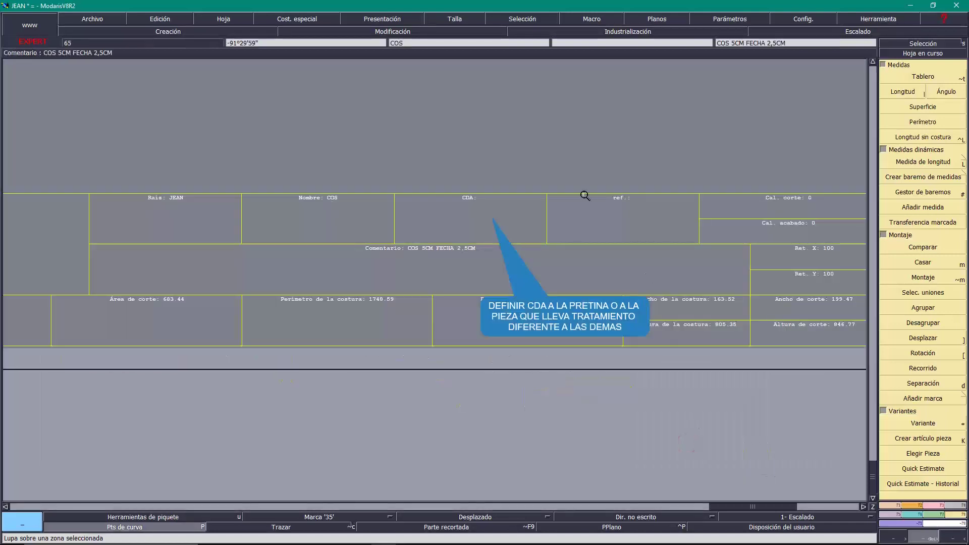
{"action": "left_click", "coordinate": [165, 20]}
{"action": "left_click", "coordinate": [165, 26]}
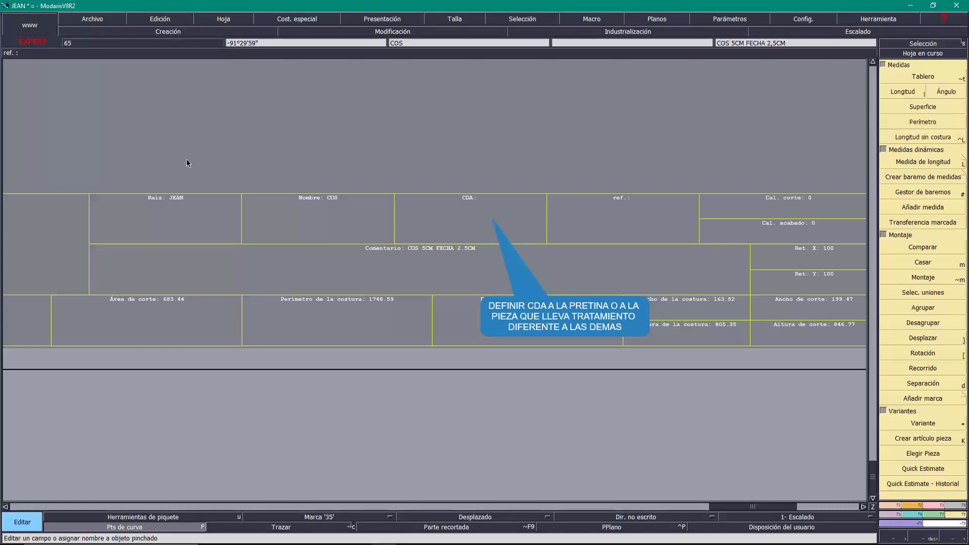
{"action": "left_click", "coordinate": [474, 200]}
{"action": "type", "text": "PTA"}
{"action": "key", "text": "Return"}
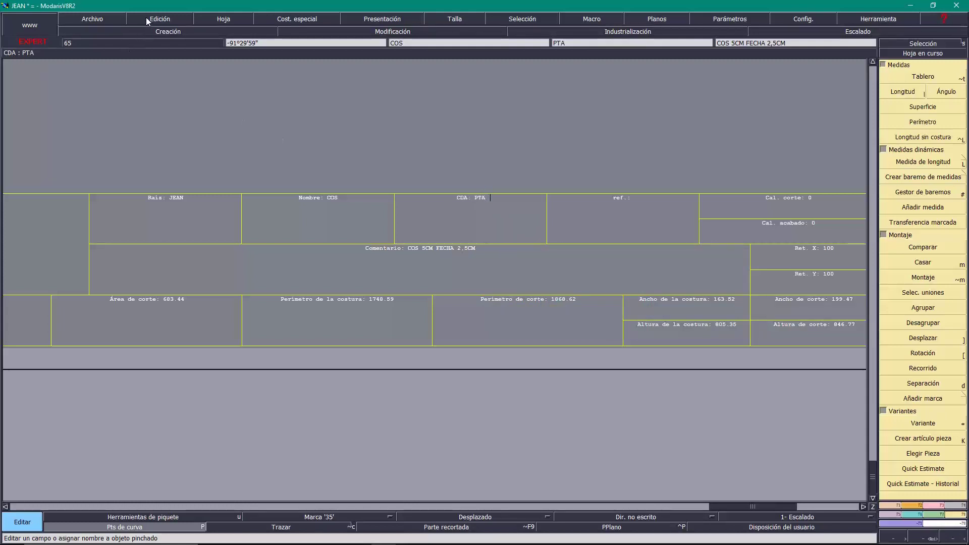
Review the CDA assigned to the COS piece in the BASE_JEAN variant table, and close the table
{"action": "key", "text": "8"}
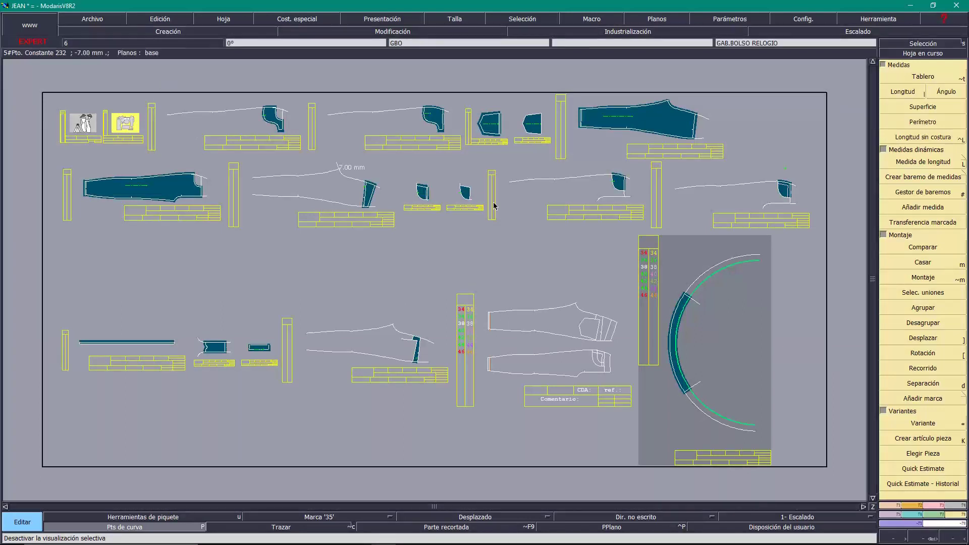
{"action": "left_click", "coordinate": [914, 424]}
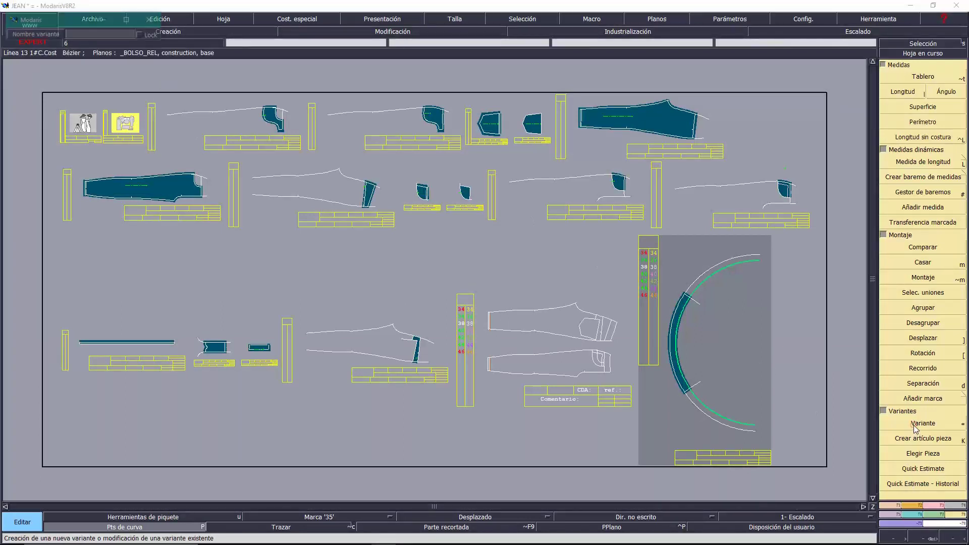
{"action": "left_click", "coordinate": [131, 134]}
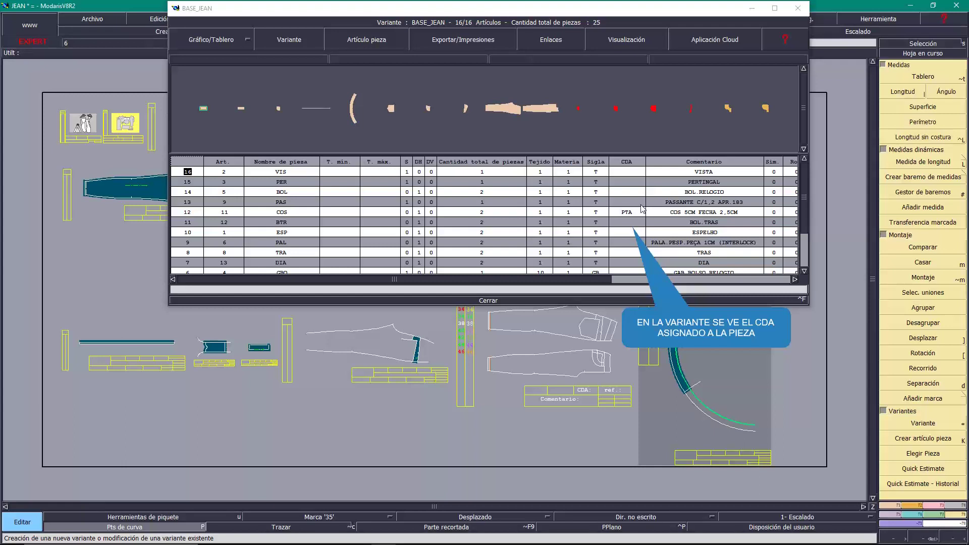
{"action": "left_click", "coordinate": [520, 299]}
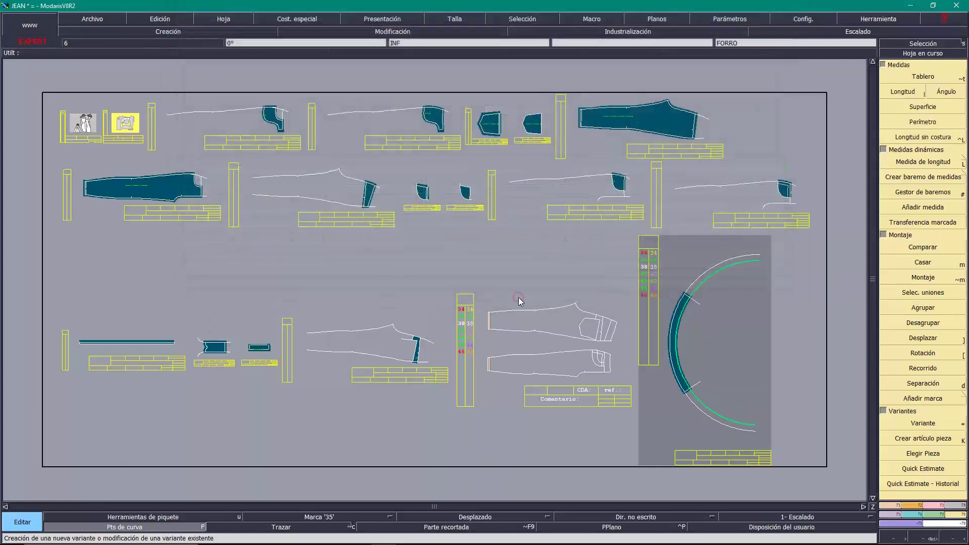
Save the JEAN model and switch back to MarkerManager
{"action": "left_click", "coordinate": [76, 19]}
{"action": "left_click", "coordinate": [86, 62]}
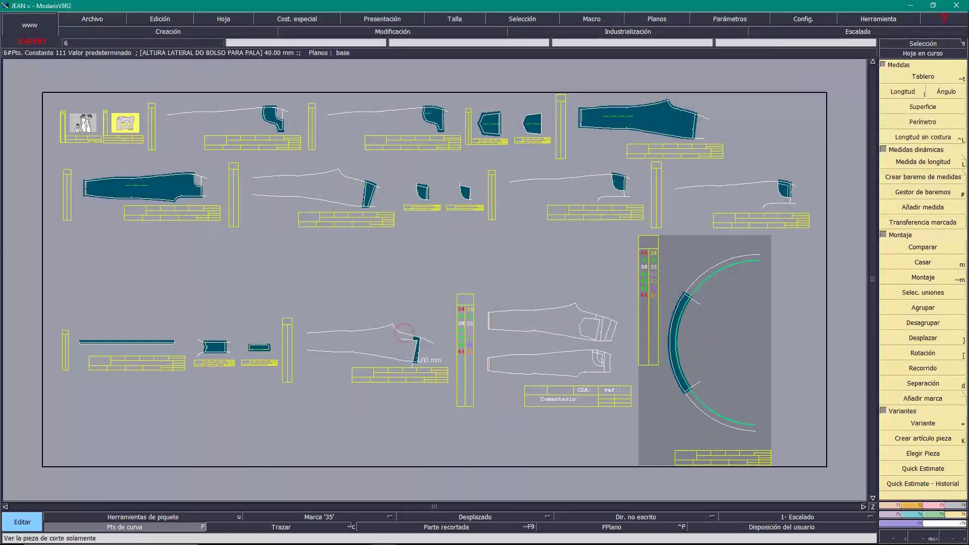
{"action": "left_click", "coordinate": [409, 536]}
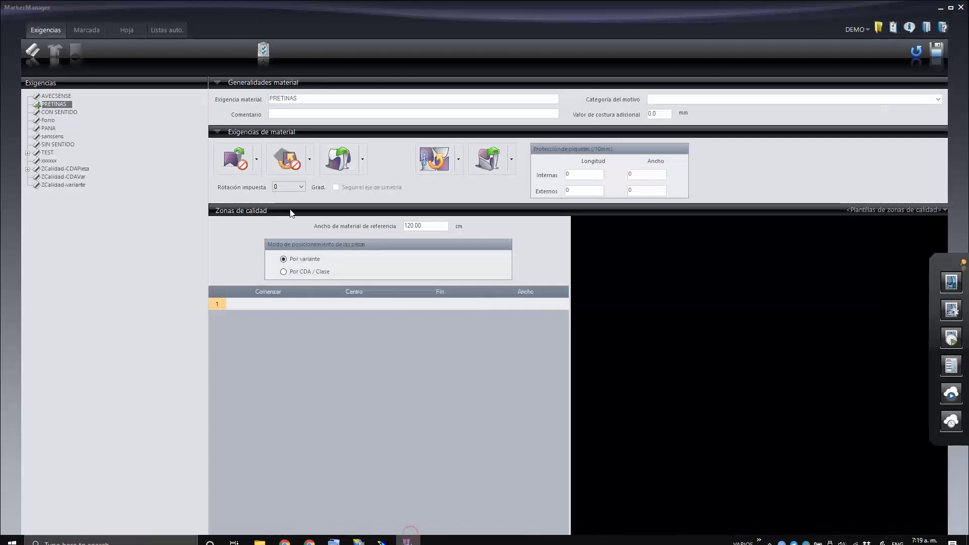
Add the variant CDA PANTALON with piece CDA PTA from JEAN.mdl to the PRETINAS material
{"action": "right_click", "coordinate": [52, 105]}
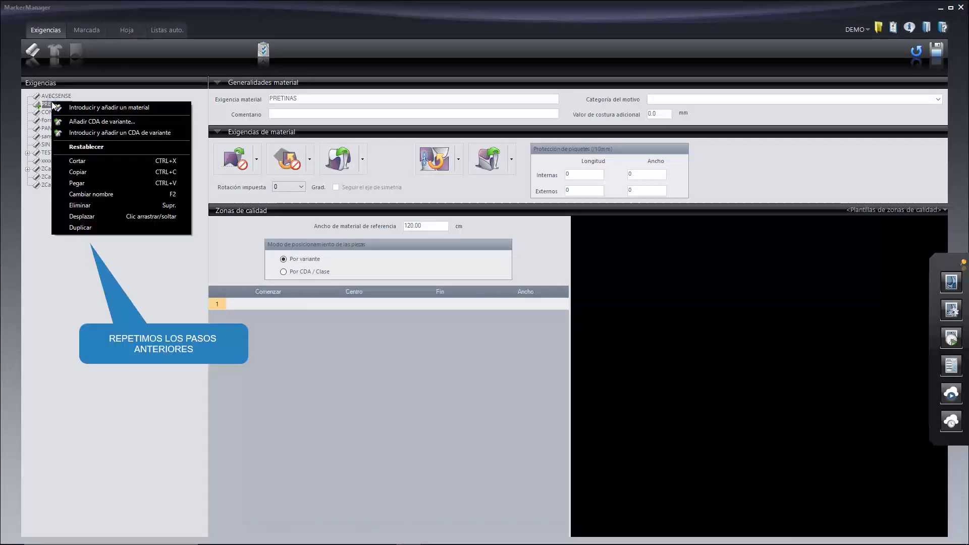
{"action": "left_click", "coordinate": [96, 123]}
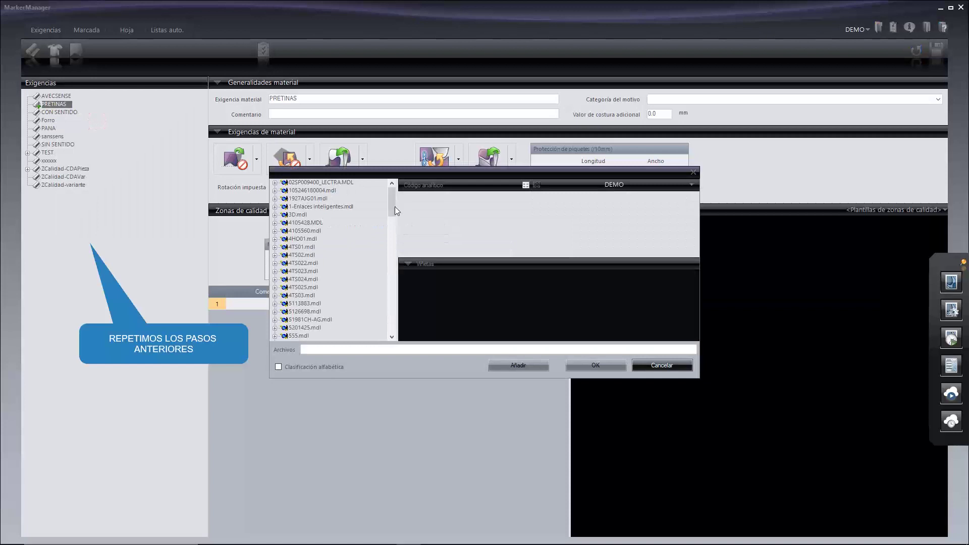
{"action": "left_click_drag", "start_coordinate": [395, 208], "coordinate": [395, 265]}
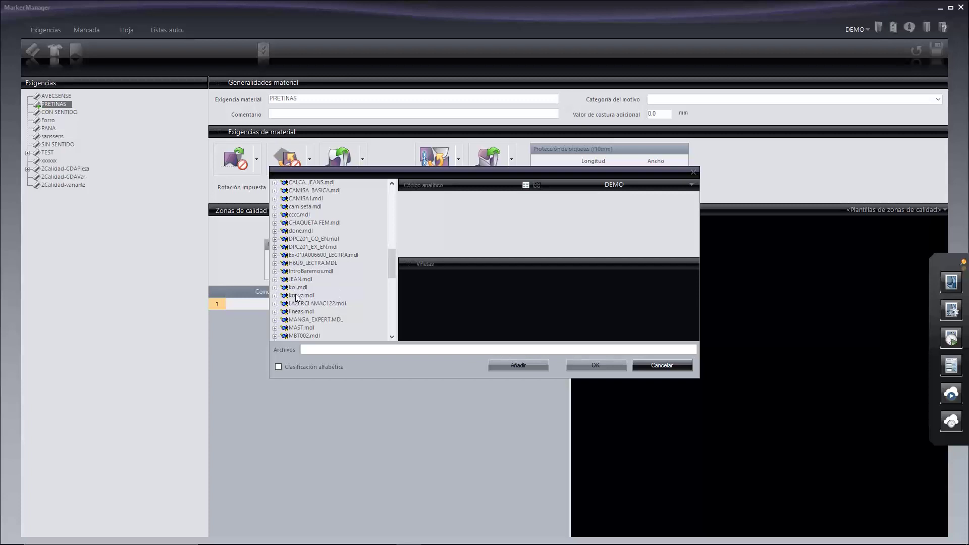
{"action": "left_click", "coordinate": [299, 278]}
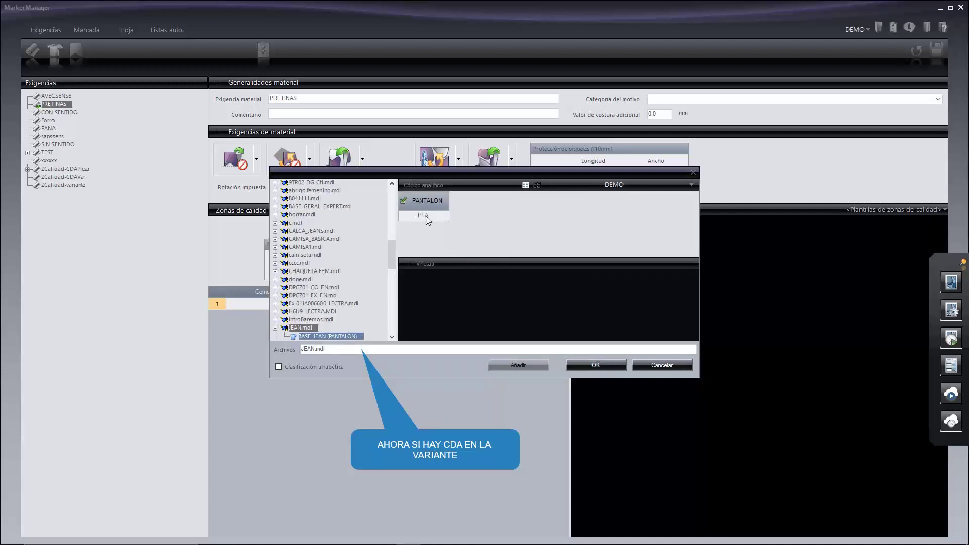
{"action": "left_click", "coordinate": [423, 216]}
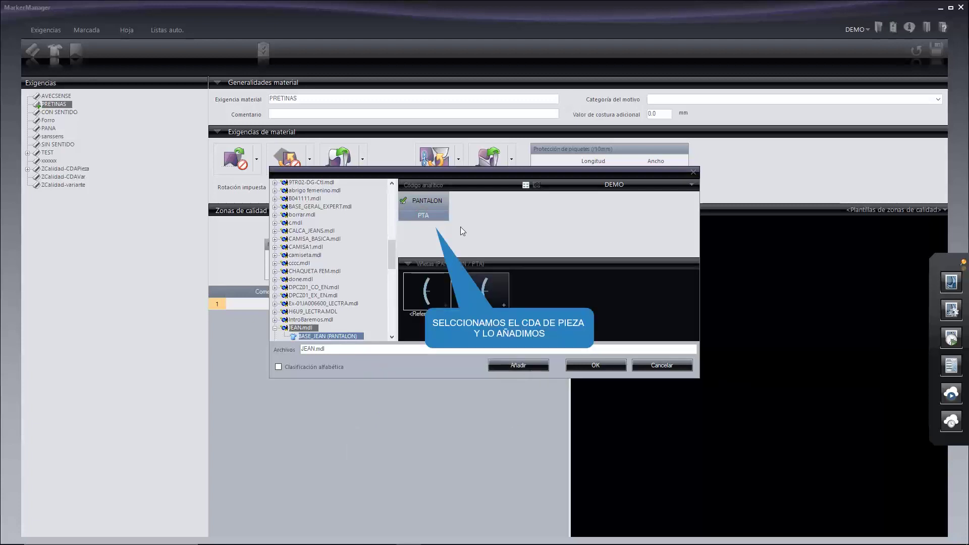
{"action": "left_click", "coordinate": [424, 210]}
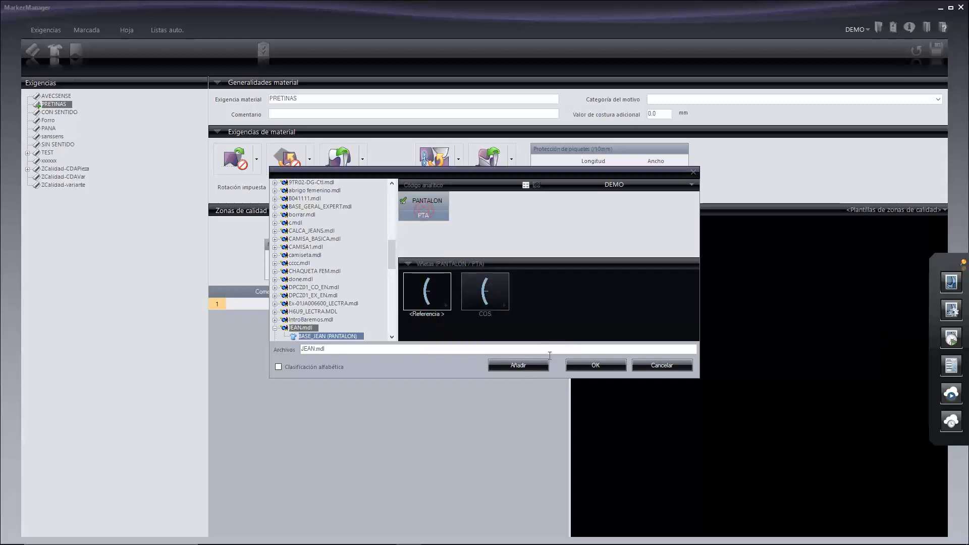
{"action": "left_click", "coordinate": [529, 363]}
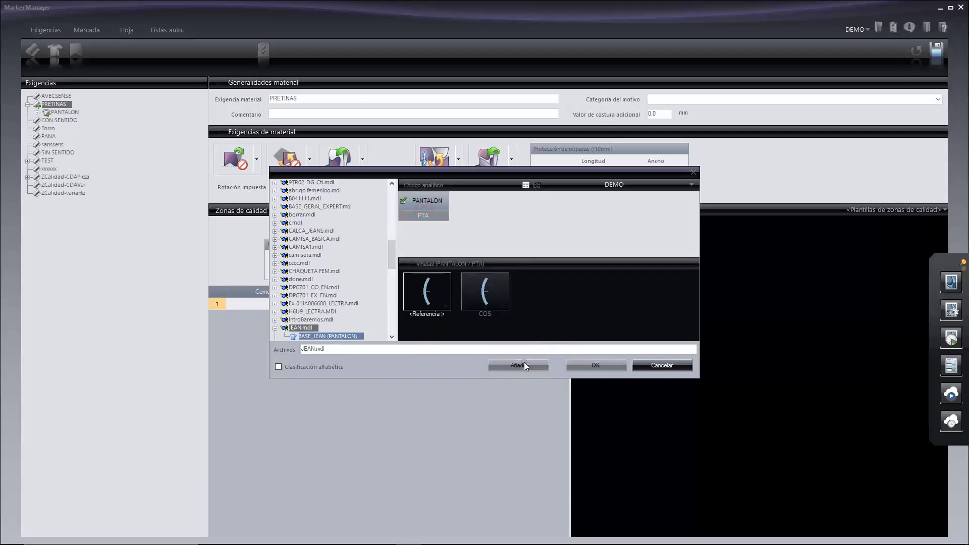
{"action": "left_click", "coordinate": [649, 365]}
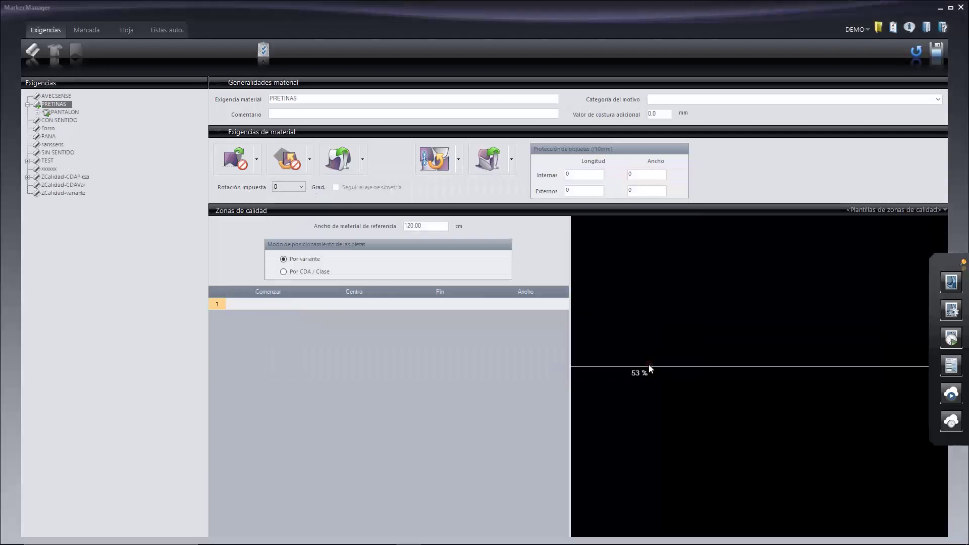
Set the -X, -Y, +X and +Y separations of CDA PTA under PANTALON to 20 (/10mm) each and save the requirement
{"action": "left_click", "coordinate": [37, 113]}
{"action": "left_click", "coordinate": [65, 120]}
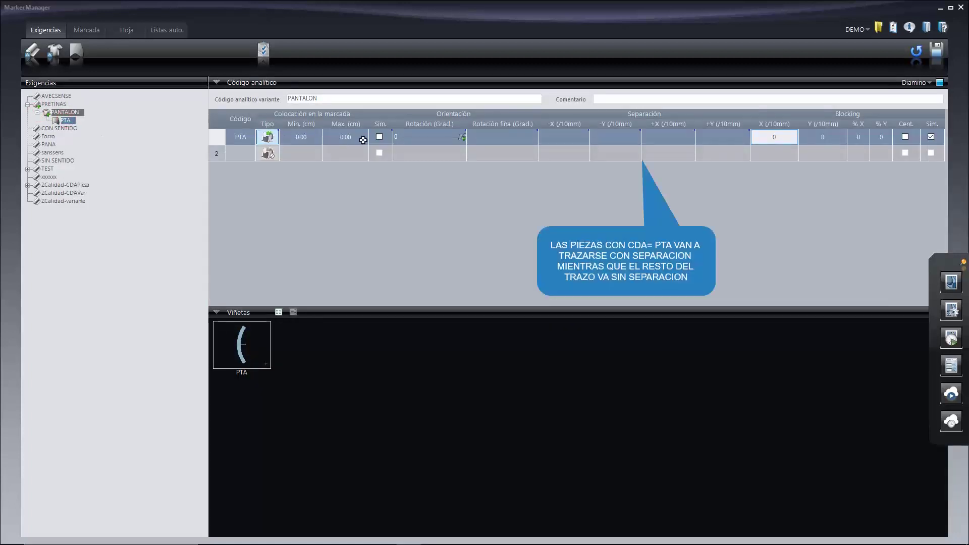
{"action": "left_click", "coordinate": [563, 139]}
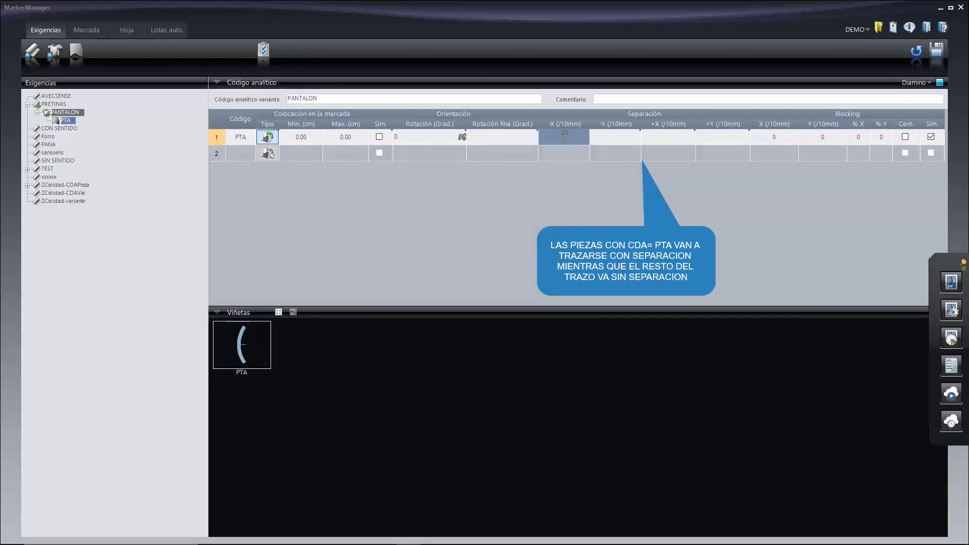
{"action": "type", "text": "20"}
{"action": "key", "text": "Tab"}
{"action": "key", "text": "Tab"}
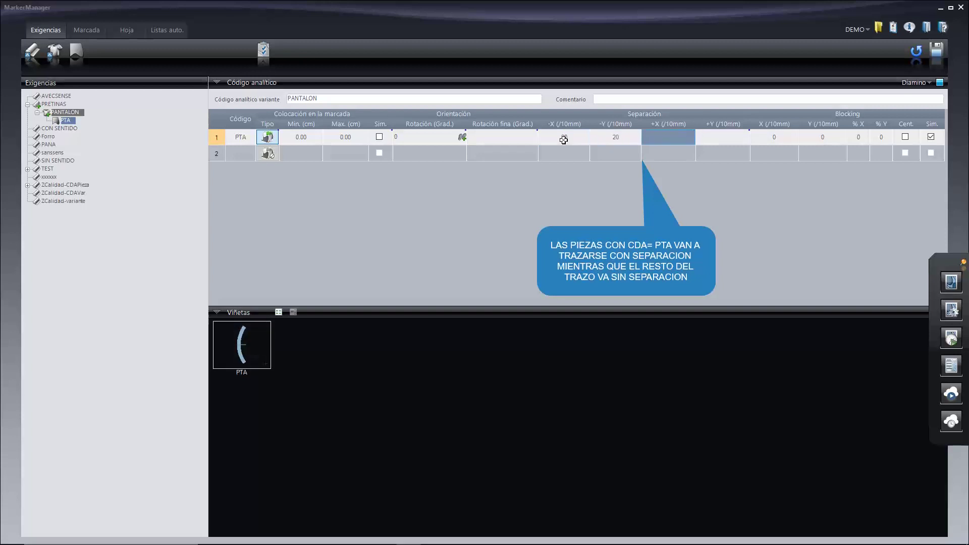
{"action": "key", "text": "Tab"}
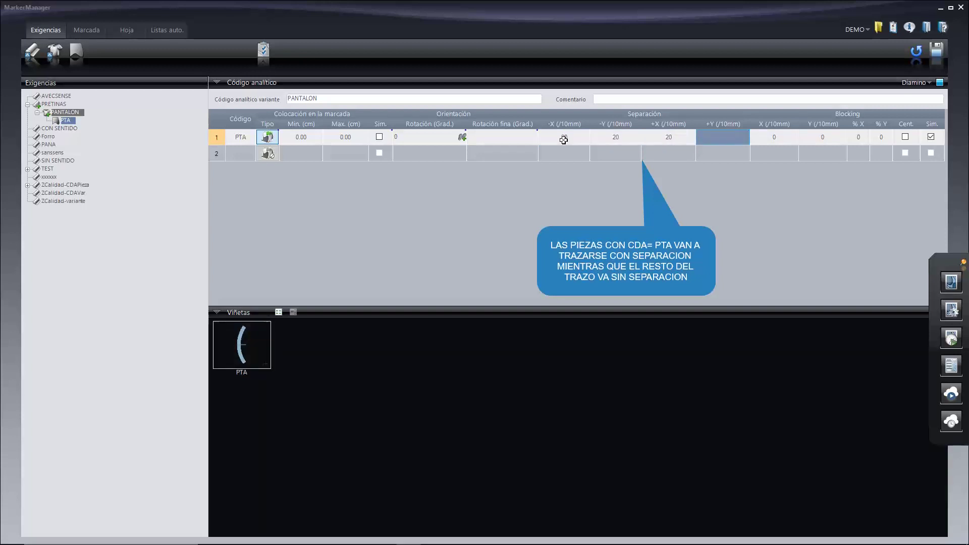
{"action": "type", "text": "2"}
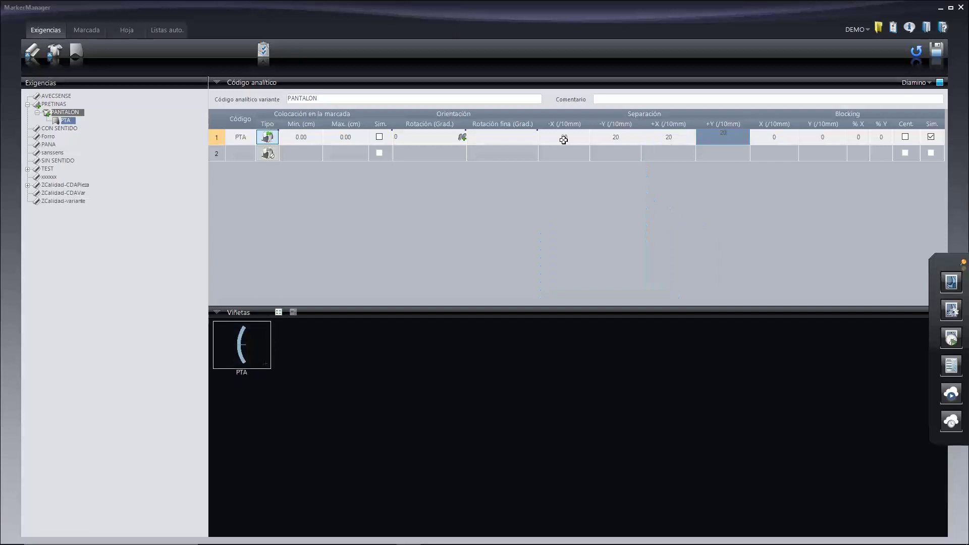
{"action": "type", "text": "0"}
{"action": "key", "text": "Tab"}
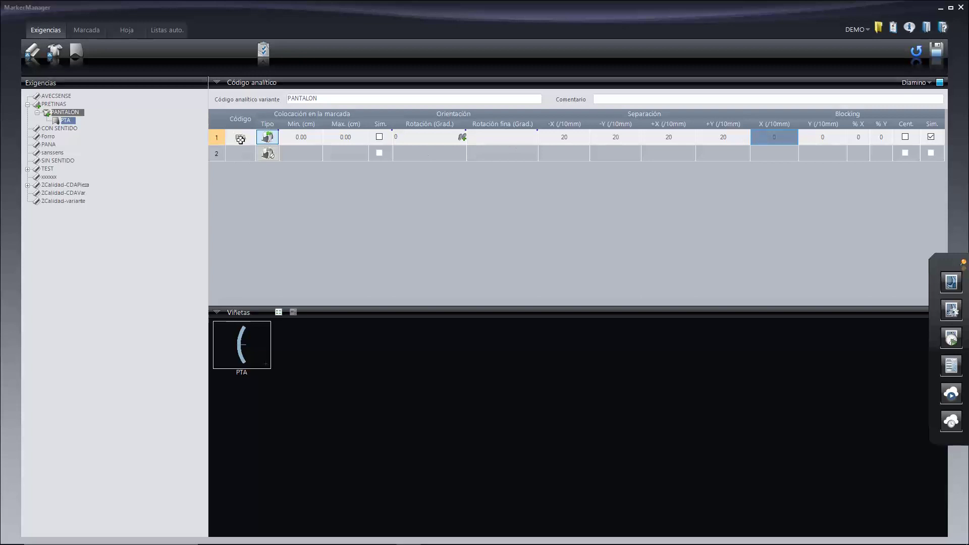
{"action": "left_click", "coordinate": [938, 56]}
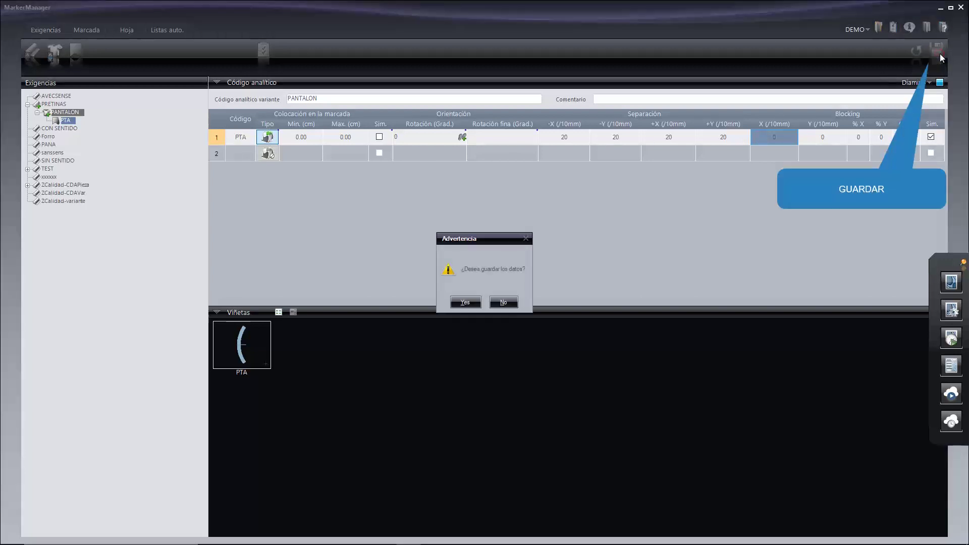
{"action": "left_click", "coordinate": [474, 301]}
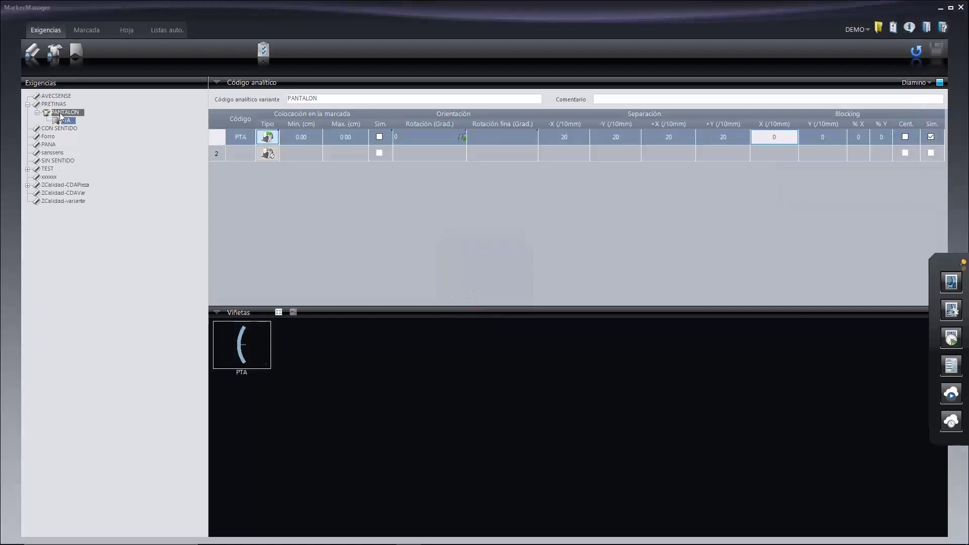
Start a marker definition named JEAN with a material width of 140 cm
{"action": "left_click", "coordinate": [80, 31]}
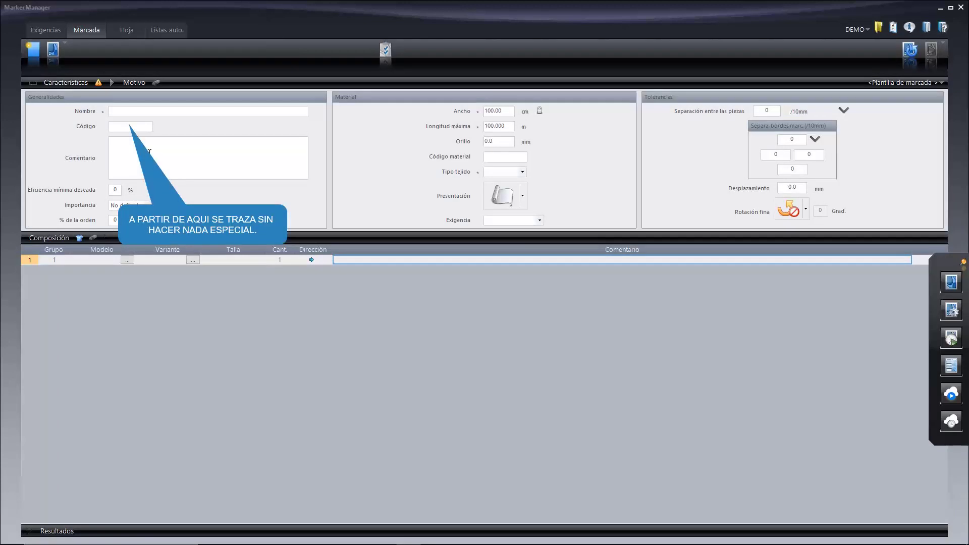
{"action": "left_click", "coordinate": [153, 114]}
{"action": "type", "text": "JEAN"}
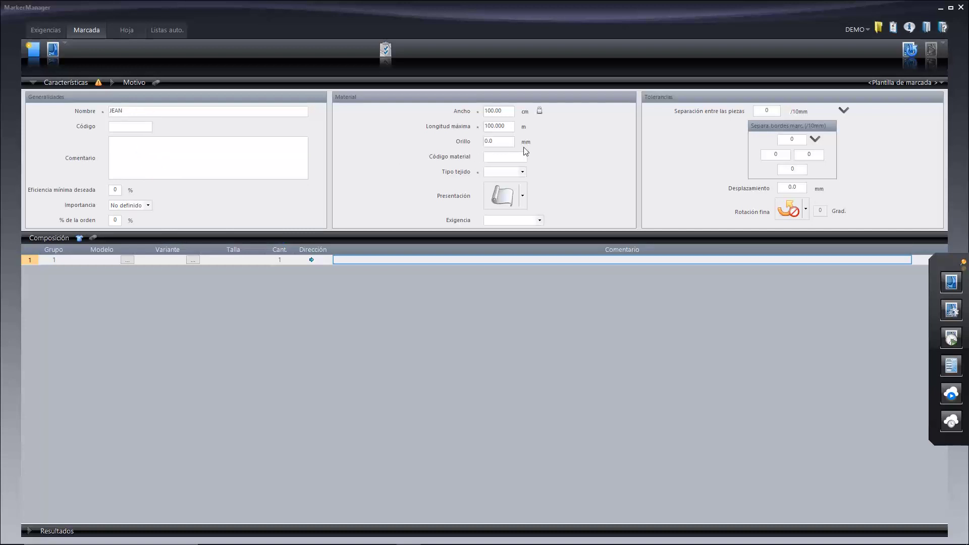
{"action": "double_click", "coordinate": [501, 114]}
{"action": "type", "text": "140"}
Add sizes 34 to 42 of the BASE_JEAN variant from JEAN.mdl to the marker composition
{"action": "left_click", "coordinate": [78, 238]}
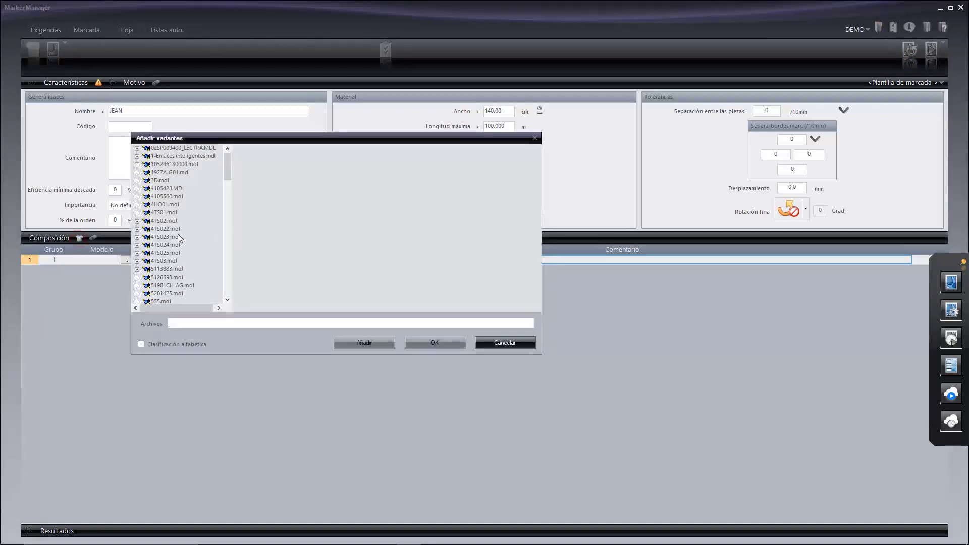
{"action": "left_click_drag", "start_coordinate": [226, 163], "coordinate": [226, 226]}
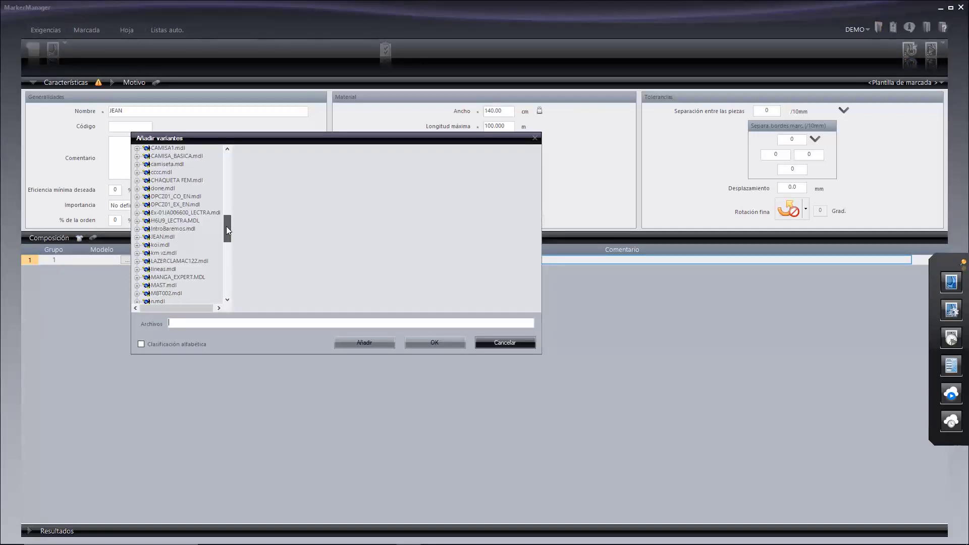
{"action": "left_click", "coordinate": [161, 237]}
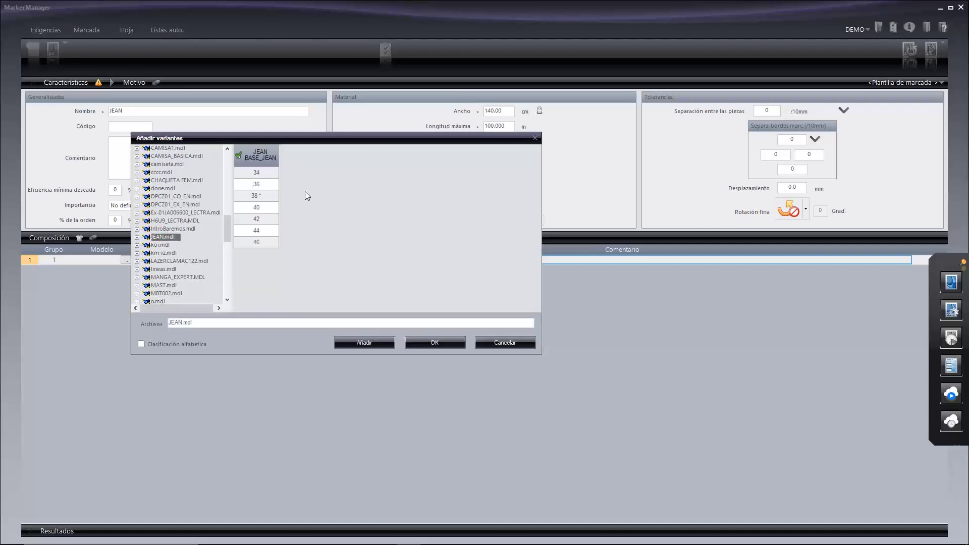
{"action": "left_click", "coordinate": [266, 176]}
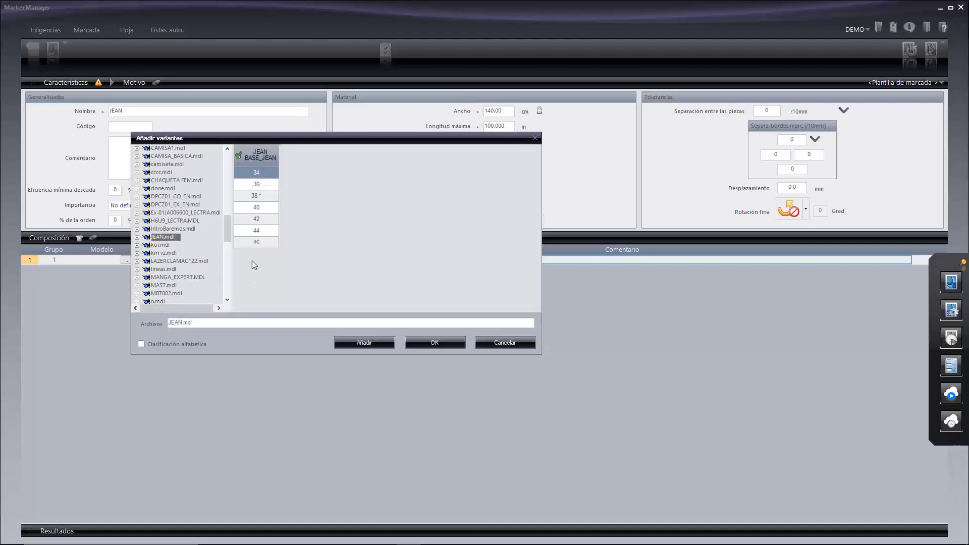
{"action": "left_click", "coordinate": [259, 217], "text": "shift"}
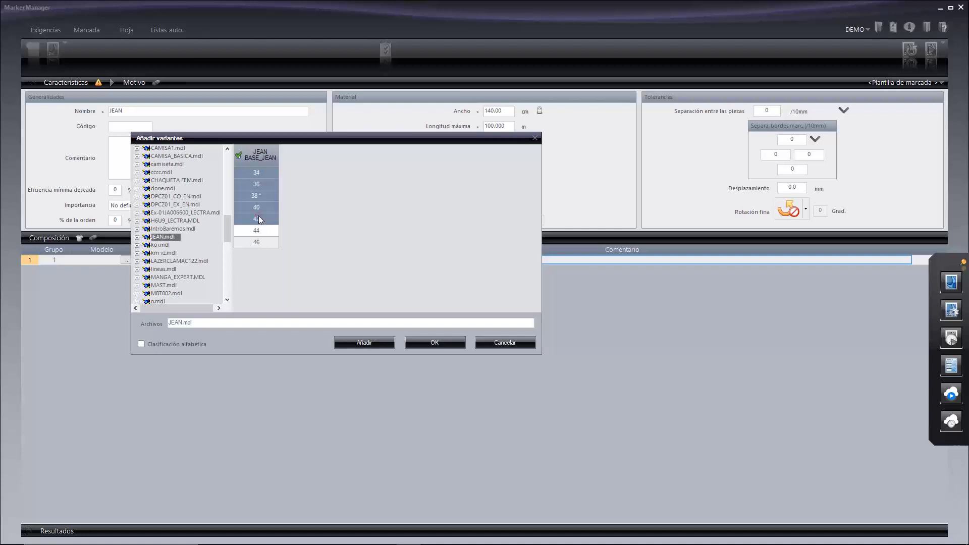
{"action": "left_click", "coordinate": [365, 341]}
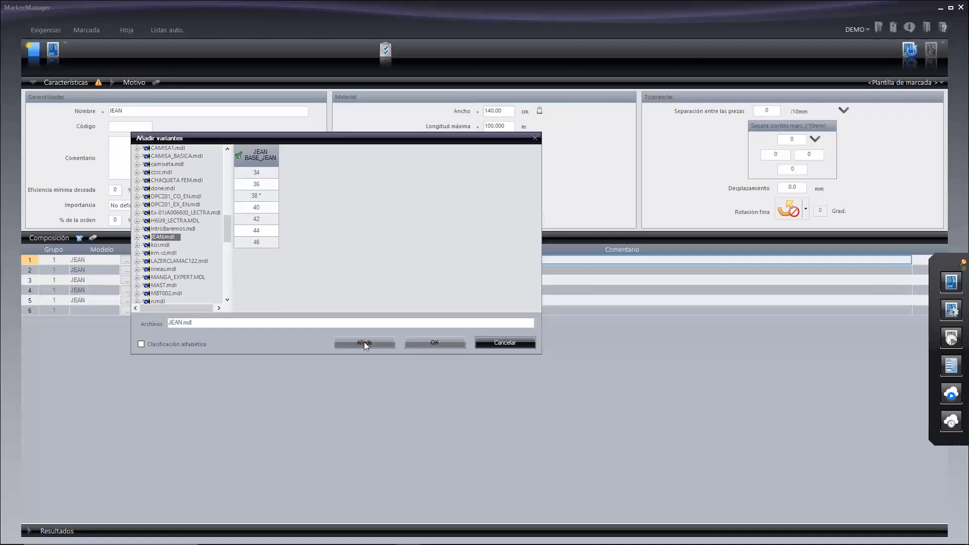
{"action": "left_click", "coordinate": [504, 342]}
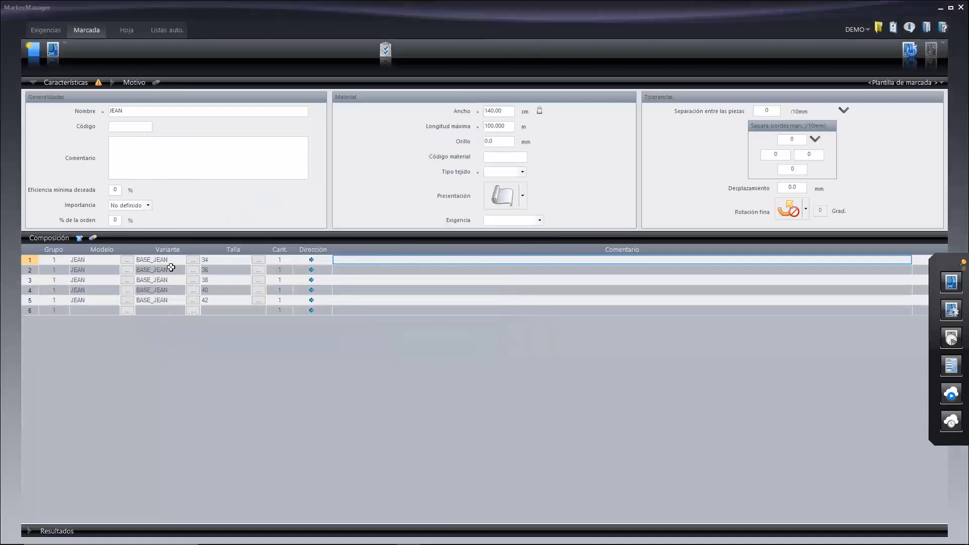
Set the marker's fabric type to 1 and its material requirement to PRETINAS
{"action": "left_click", "coordinate": [522, 171]}
{"action": "left_click", "coordinate": [495, 180]}
{"action": "left_click", "coordinate": [540, 220]}
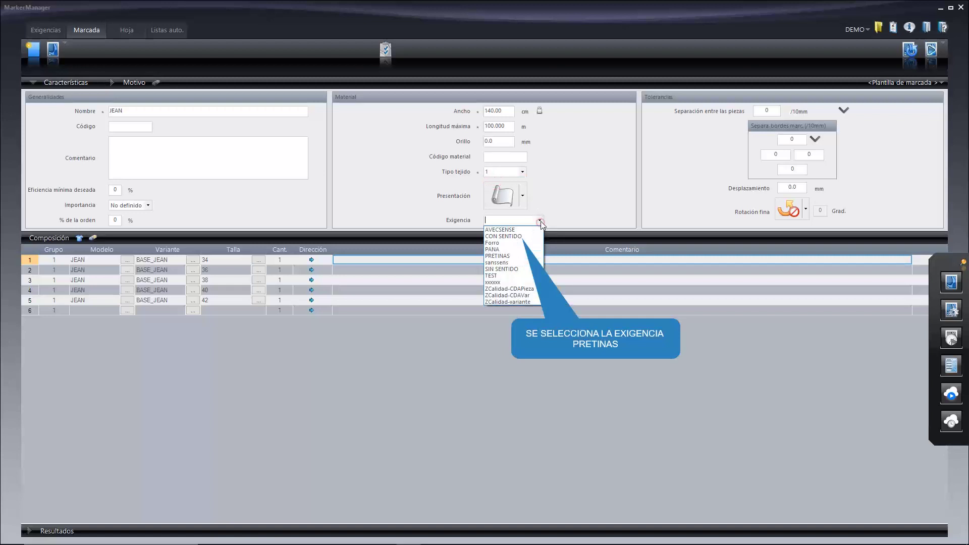
{"action": "left_click", "coordinate": [513, 256]}
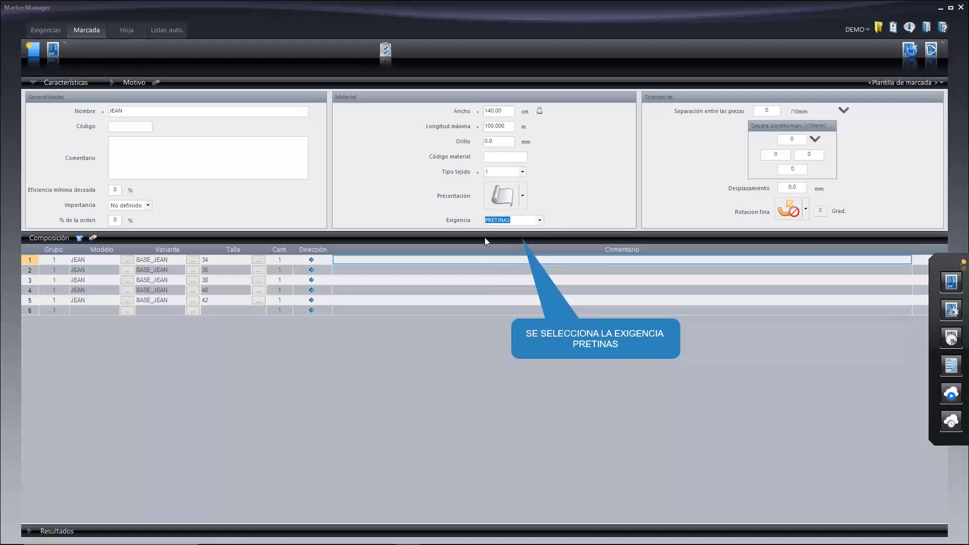
Review the general settings of the PRETINAS requirement, and reassign PRETINAS to the JEAN marker
{"action": "left_click", "coordinate": [53, 27]}
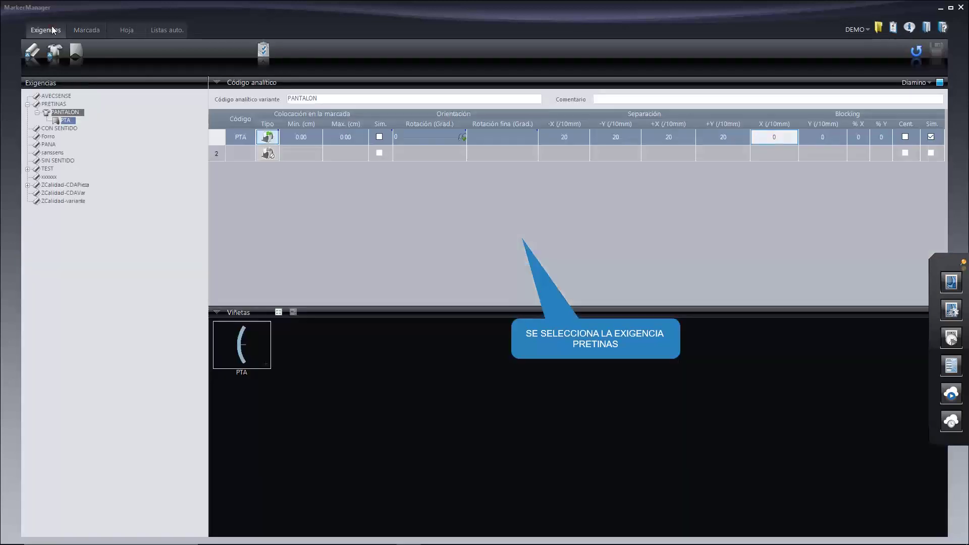
{"action": "left_click", "coordinate": [53, 104]}
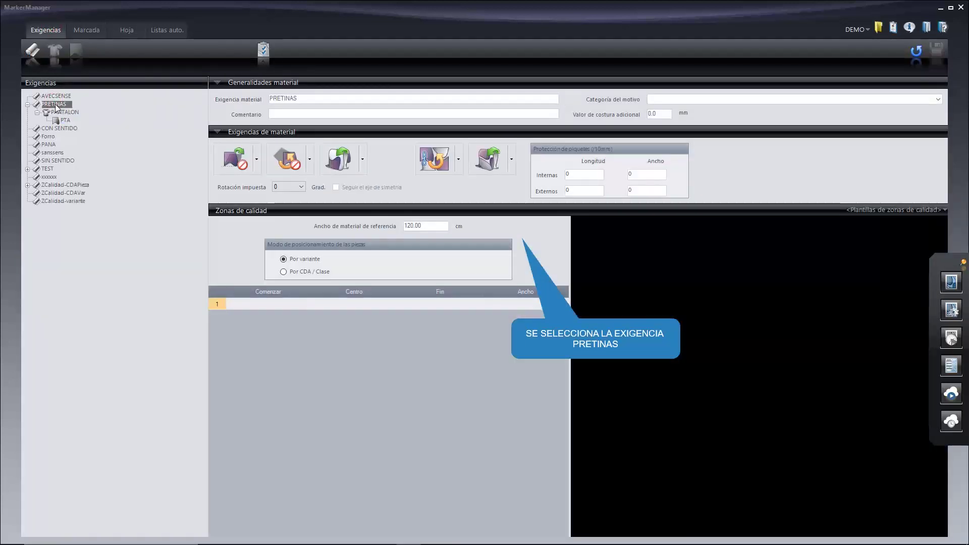
{"action": "left_click", "coordinate": [97, 29]}
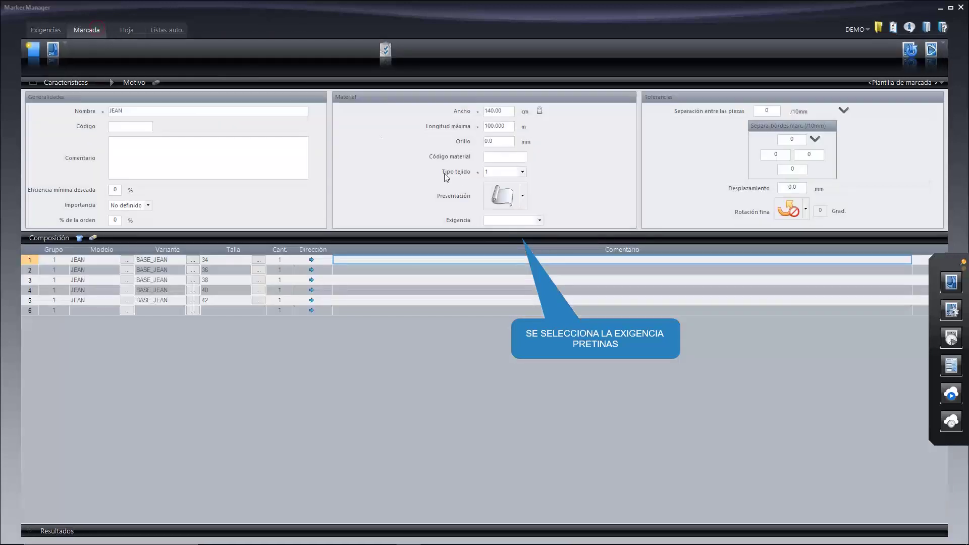
{"action": "left_click", "coordinate": [539, 220]}
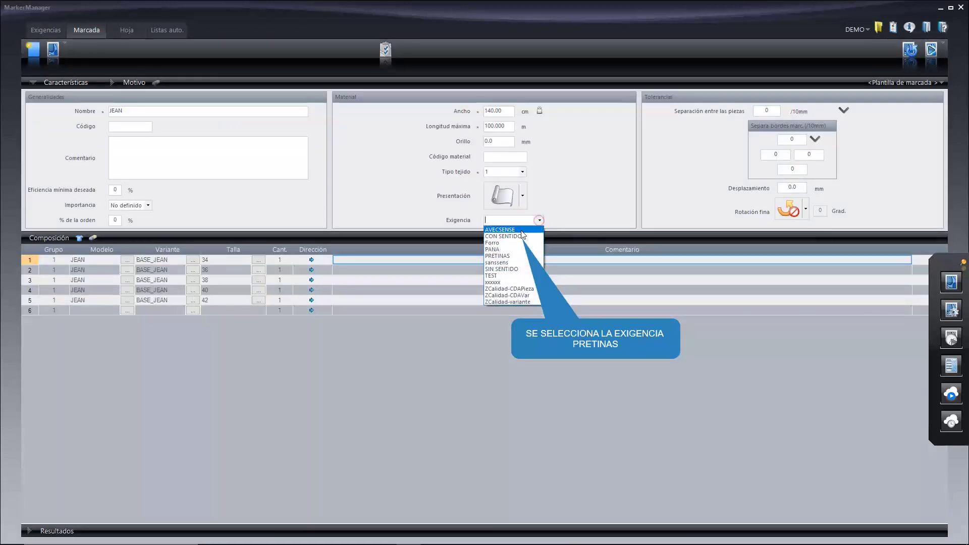
{"action": "left_click", "coordinate": [507, 256]}
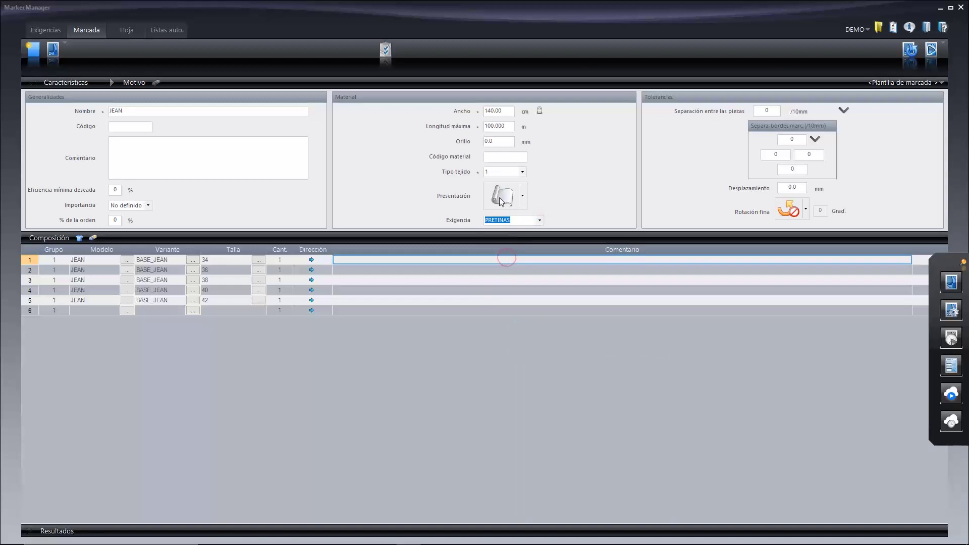
Generate the JEAN marker, overwriting the existing file of the same name
{"action": "left_click", "coordinate": [513, 152]}
{"action": "left_click", "coordinate": [934, 51]}
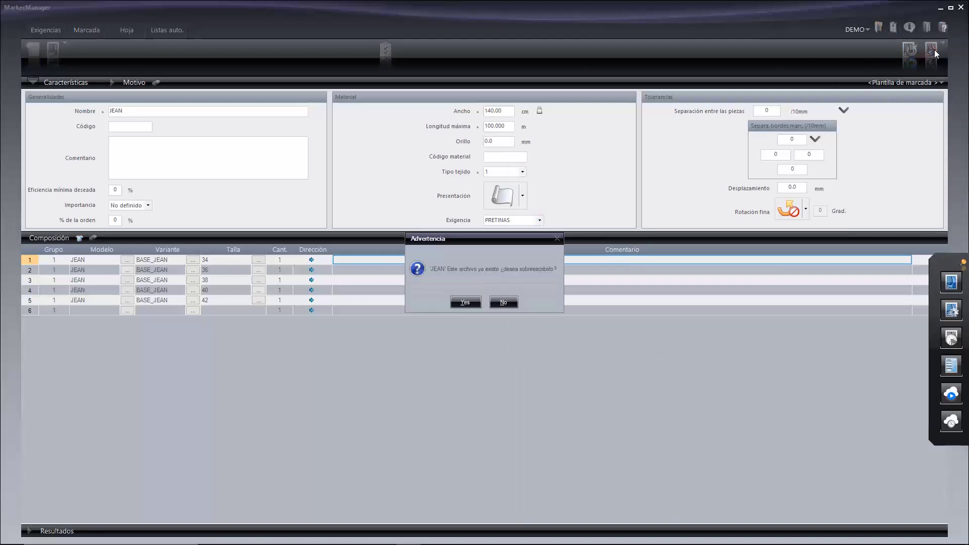
{"action": "left_click", "coordinate": [464, 302]}
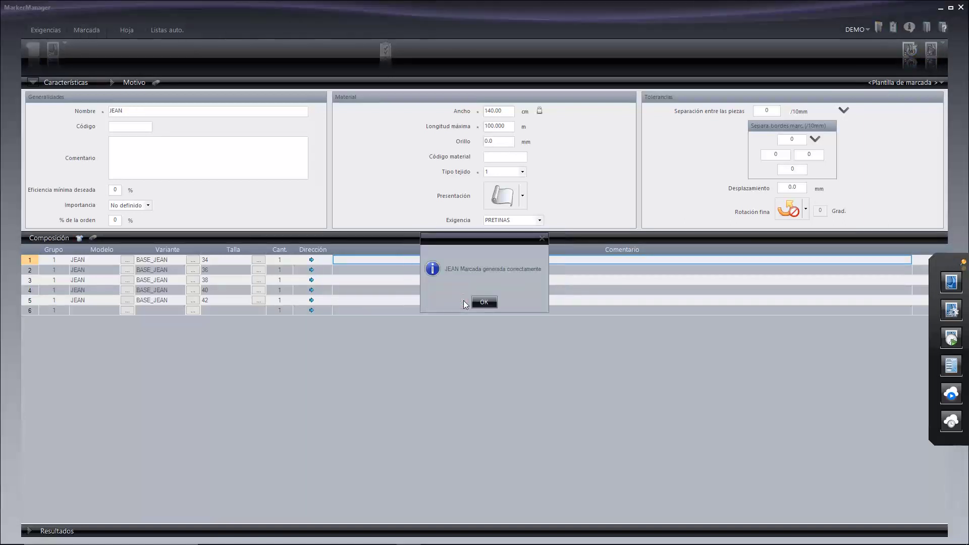
{"action": "left_click", "coordinate": [483, 303]}
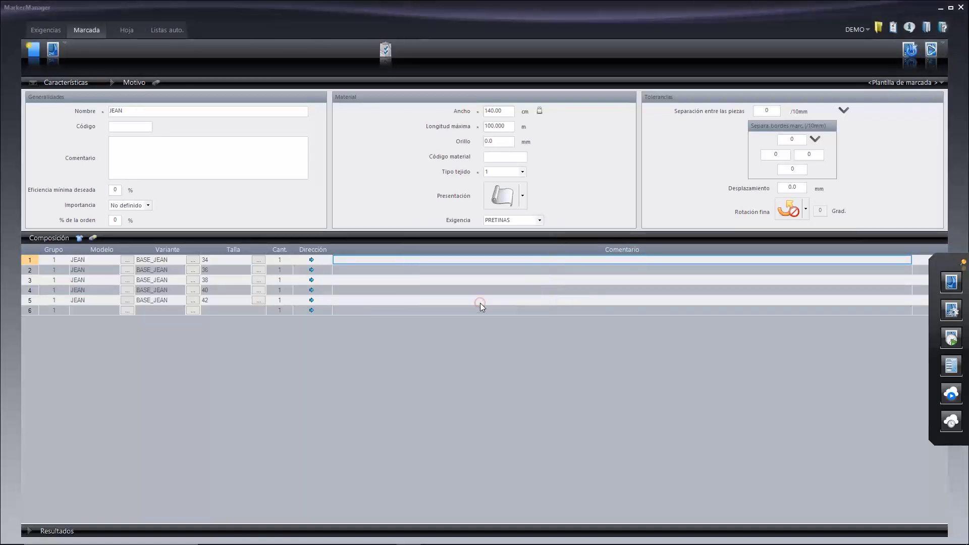
Switch to MarkerMaking and open the JEAN marker
{"action": "left_click", "coordinate": [955, 288]}
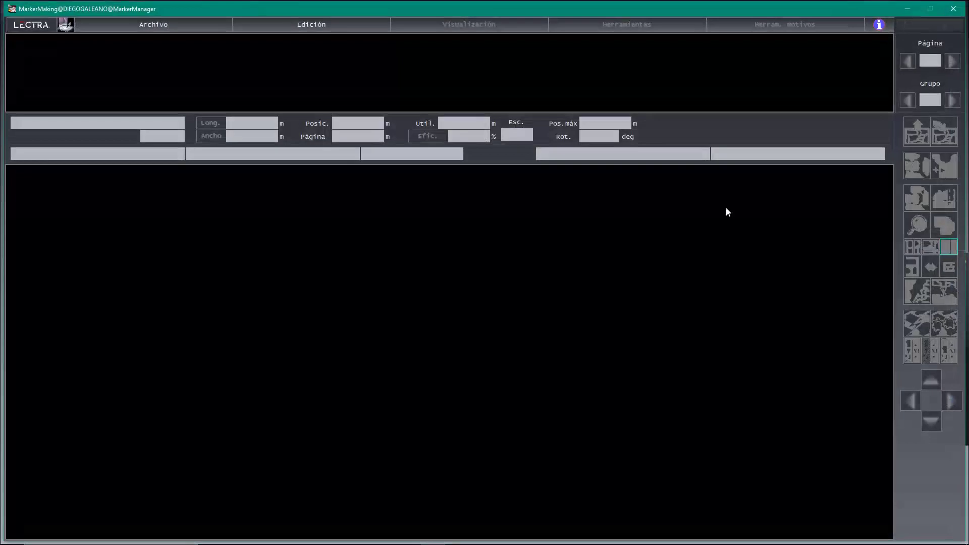
{"action": "left_click", "coordinate": [173, 24]}
{"action": "left_click", "coordinate": [170, 60]}
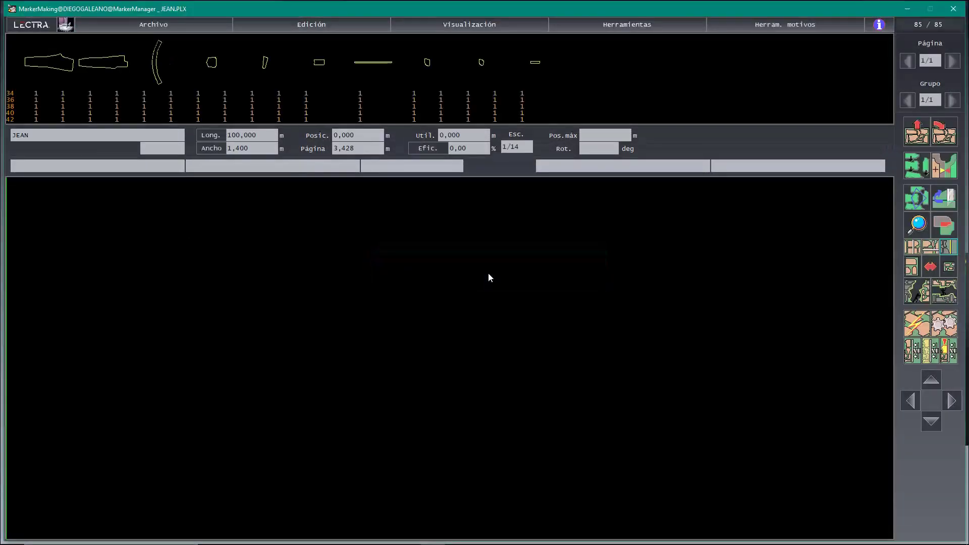
Place both size 34 waistband pieces COS at the start of the marker, packing the second against the first
{"action": "left_click", "coordinate": [144, 93]}
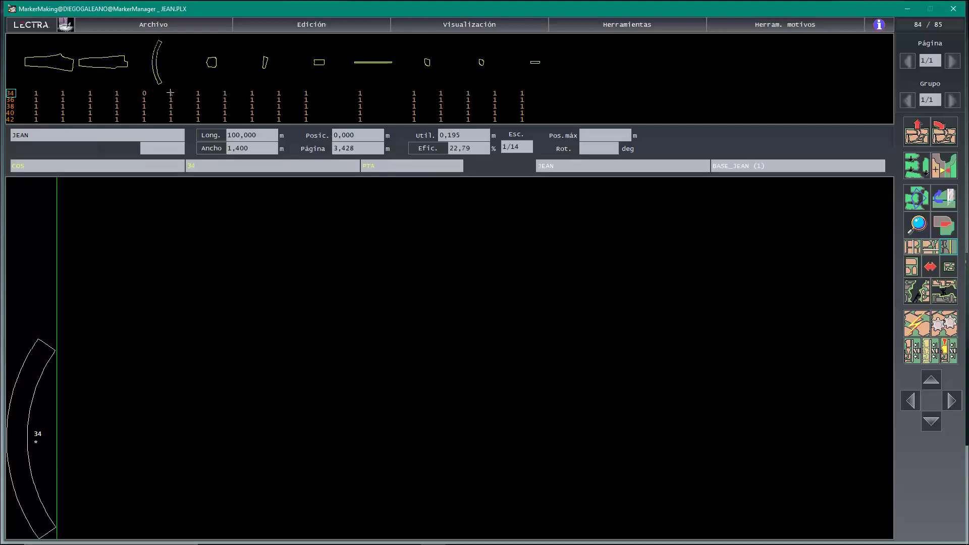
{"action": "left_click", "coordinate": [170, 93]}
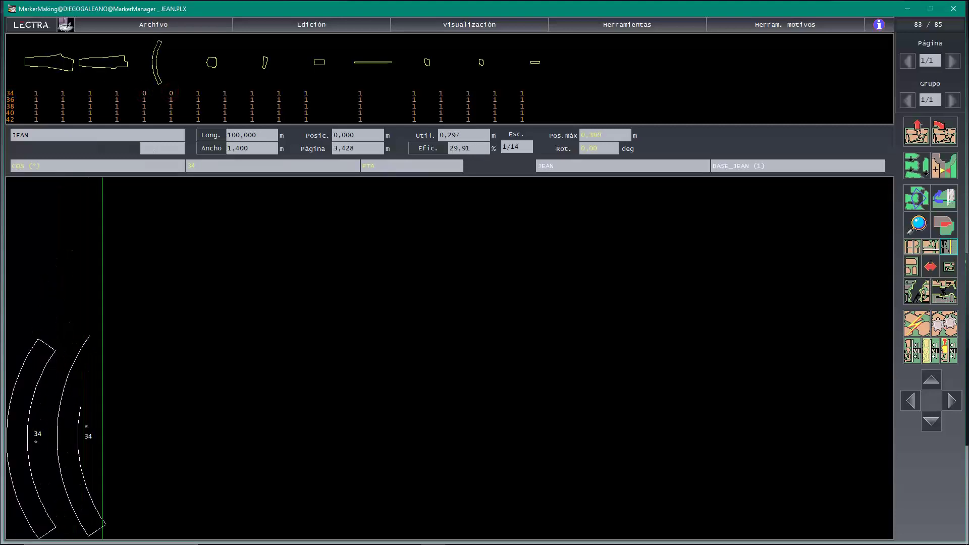
{"action": "left_click", "coordinate": [80, 435]}
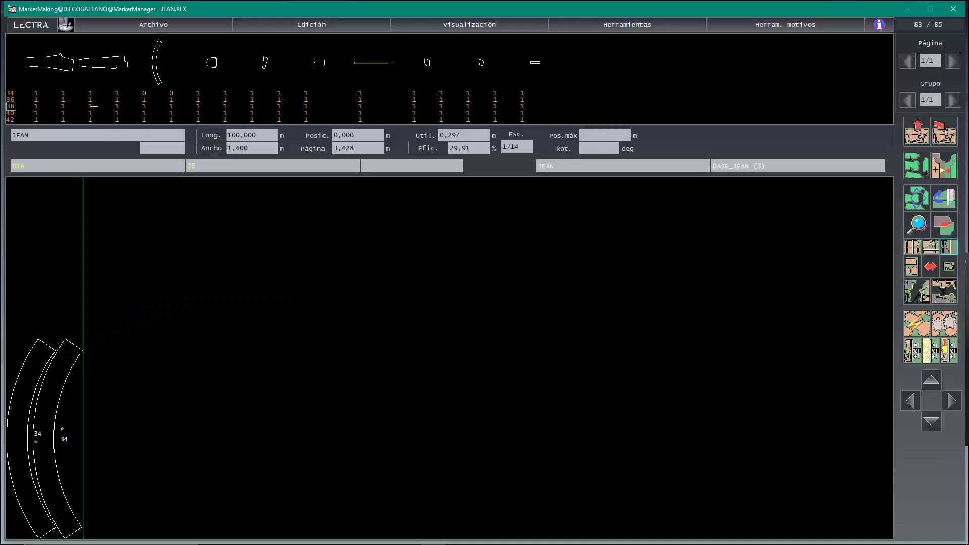
Place the size 34 and 36 TRA leg pieces above the waistbands, packing the size 36 piece against the size 34 one
{"action": "left_click", "coordinate": [36, 94]}
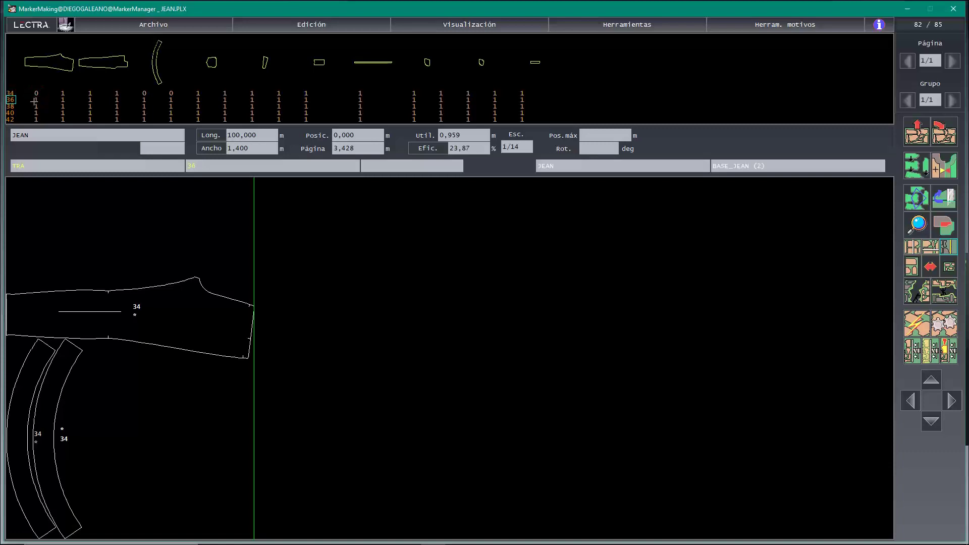
{"action": "left_click", "coordinate": [36, 100]}
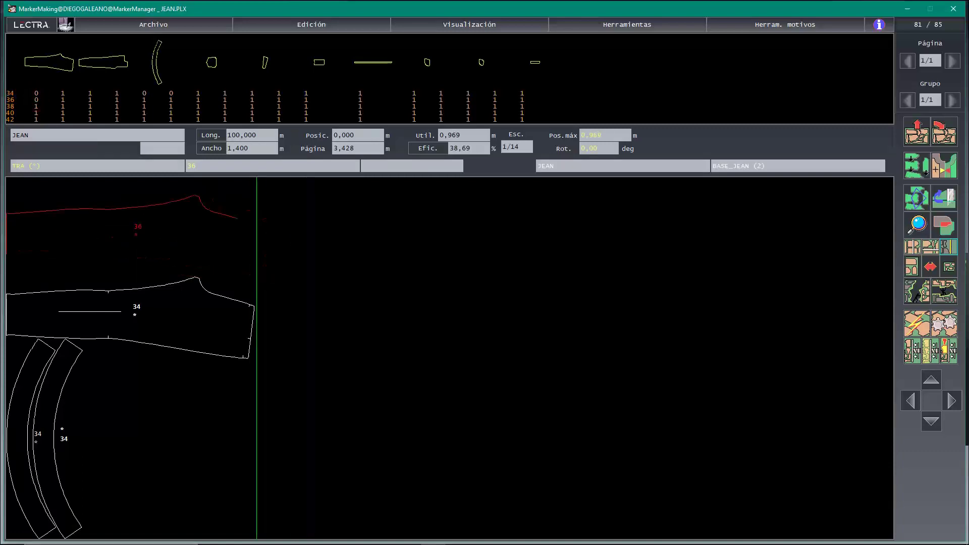
{"action": "left_click", "coordinate": [195, 281]}
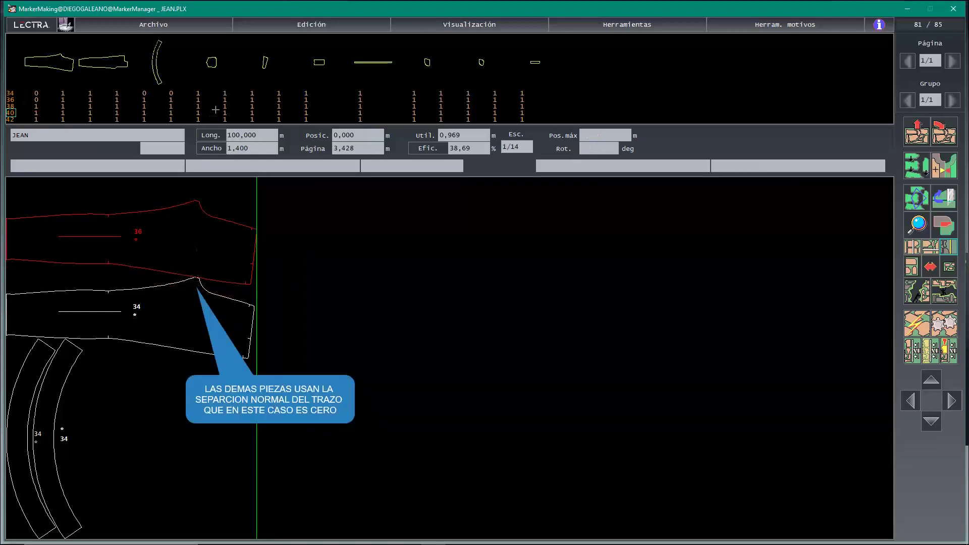
Place both size 34 BTR pieces and one each in sizes 36 and 38 in a row beside the waistbands
{"action": "left_click", "coordinate": [196, 93]}
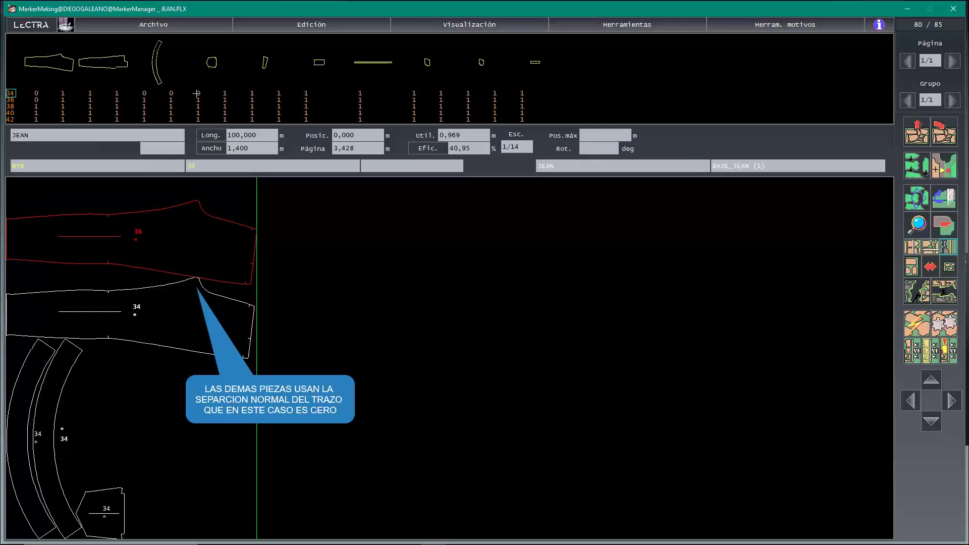
{"action": "left_click", "coordinate": [225, 93]}
{"action": "left_click", "coordinate": [225, 99]}
{"action": "left_click", "coordinate": [224, 106]}
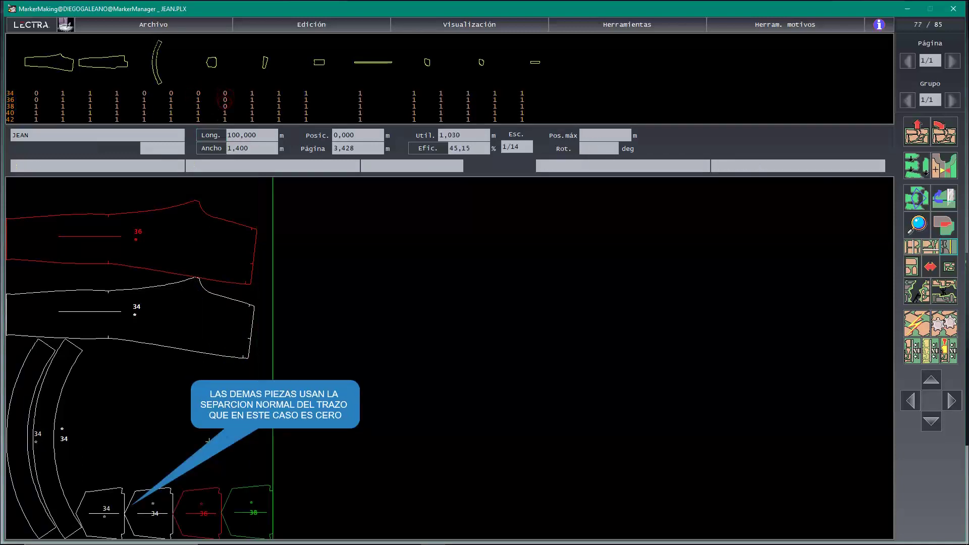
{"action": "mouse_move", "coordinate": [134, 513]}
Place the first-column COS waistbands in sizes 36 to 42, and the second-column ones in sizes 36 and 38, packed side by side
{"action": "left_click", "coordinate": [145, 100]}
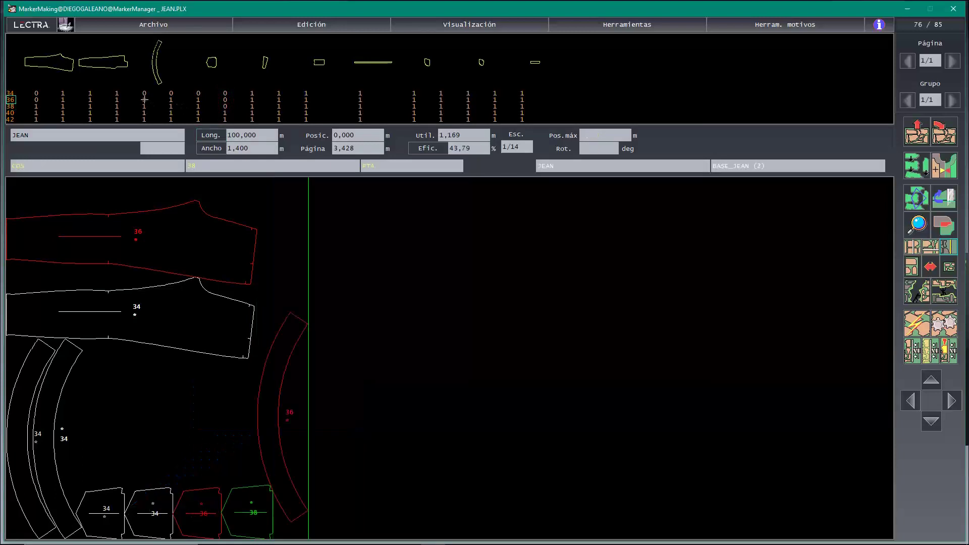
{"action": "left_click", "coordinate": [145, 106]}
{"action": "left_click", "coordinate": [145, 113]}
{"action": "left_click", "coordinate": [145, 119]}
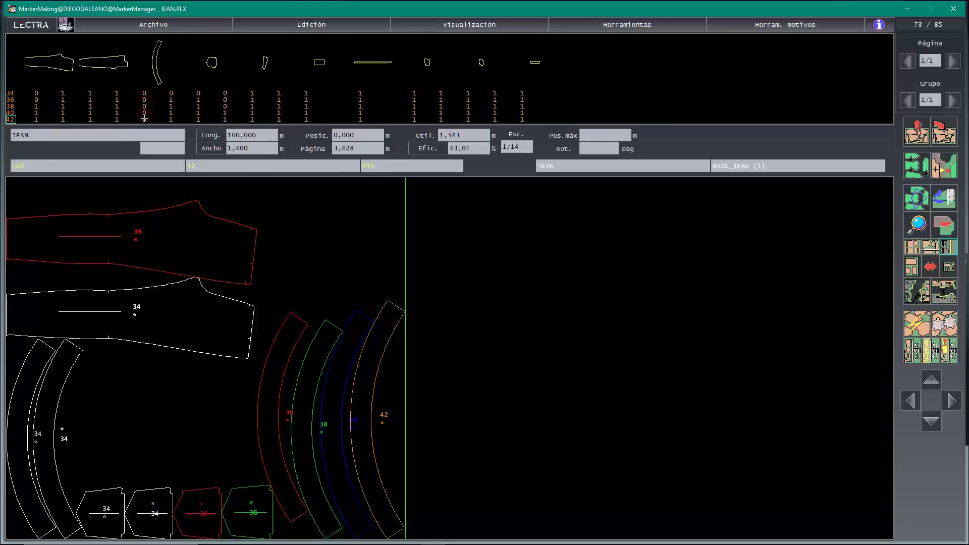
{"action": "left_click", "coordinate": [171, 100]}
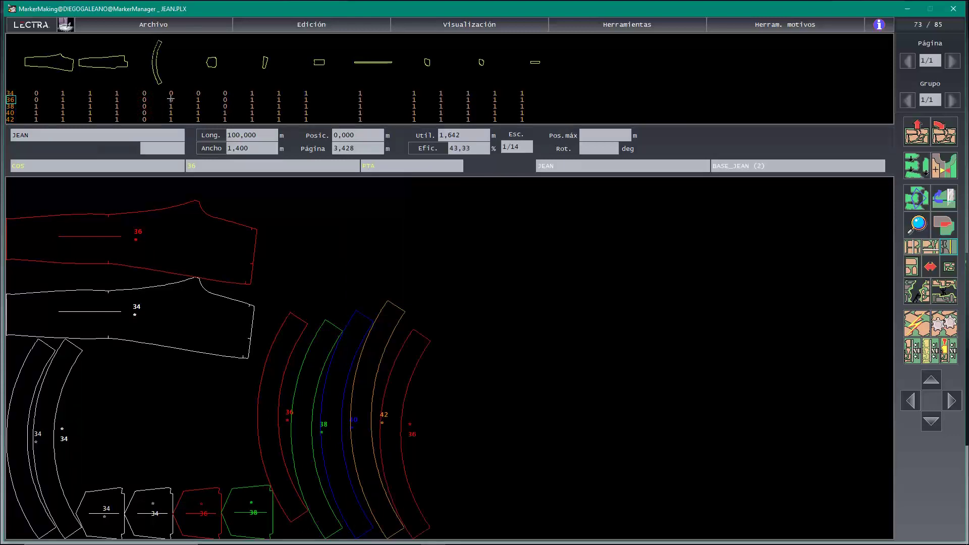
{"action": "left_click", "coordinate": [171, 106]}
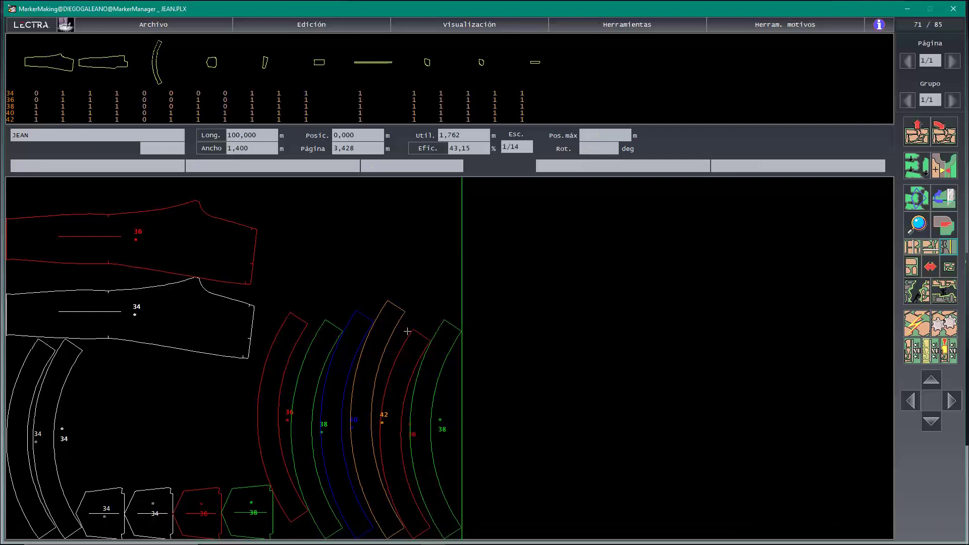
Examine the separation between the upper ends of adjacent waistband pieces up close, and return to the full marker view
{"action": "left_click", "coordinate": [916, 232]}
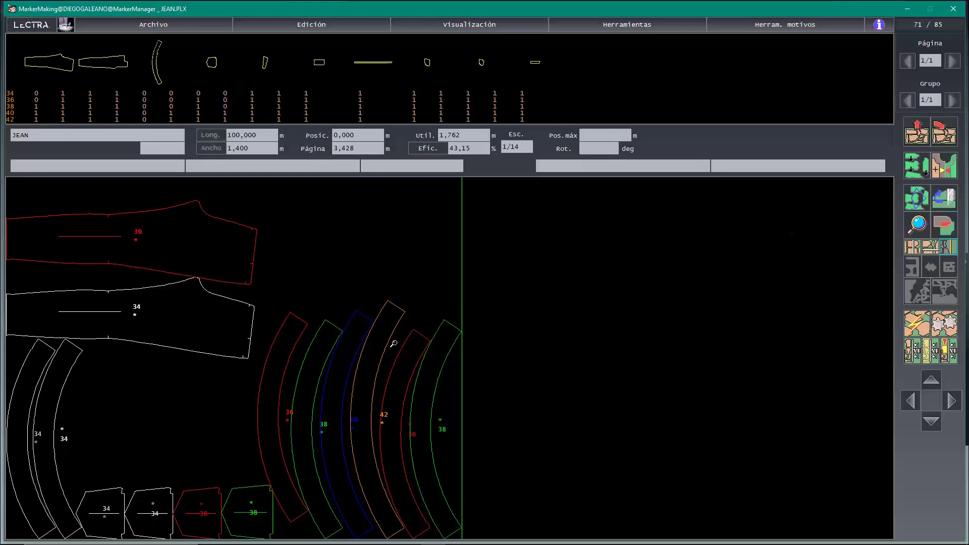
{"action": "left_click_drag", "start_coordinate": [336, 324], "coordinate": [396, 353]}
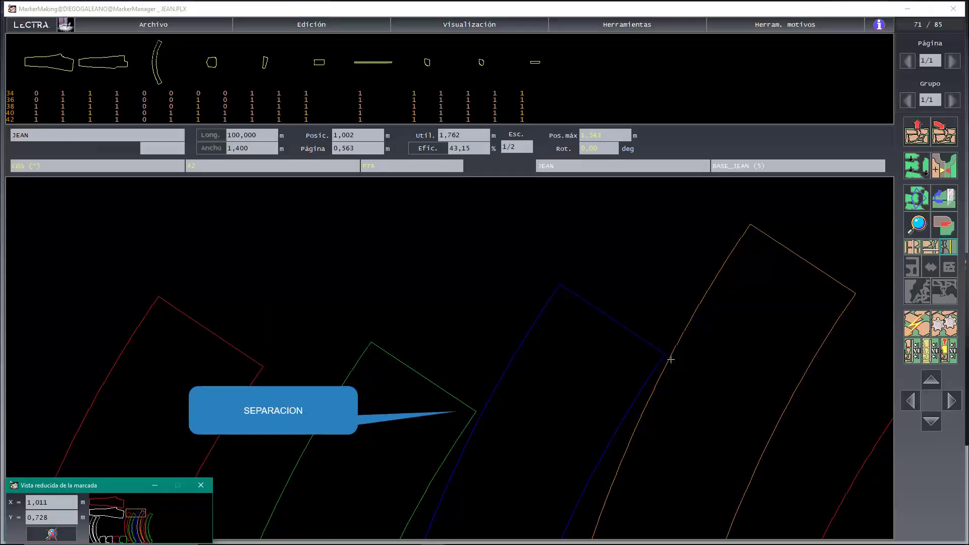
{"action": "left_click", "coordinate": [57, 534]}
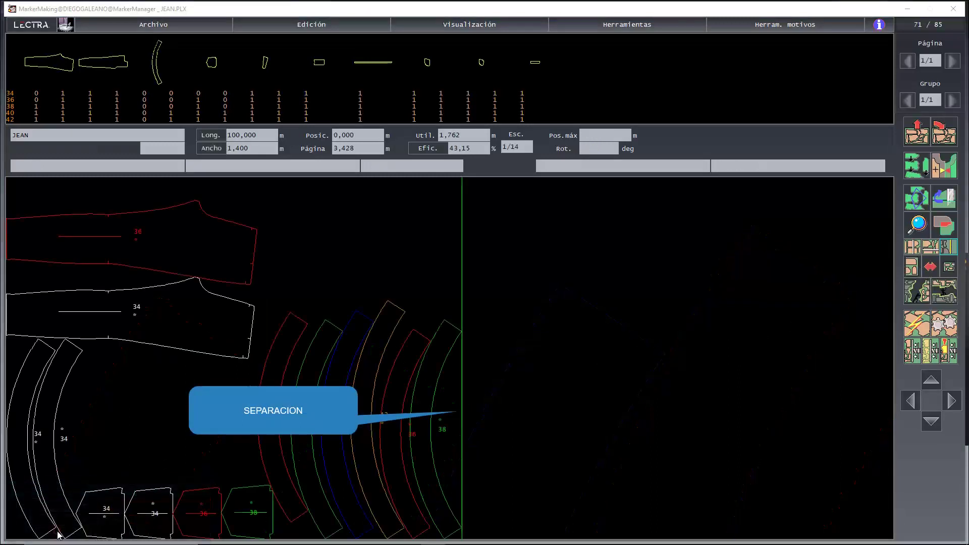
Return all placed pieces to the presentation zone and nest the whole JEAN marker automatically
{"action": "left_click", "coordinate": [916, 140]}
{"action": "left_click", "coordinate": [590, 299]}
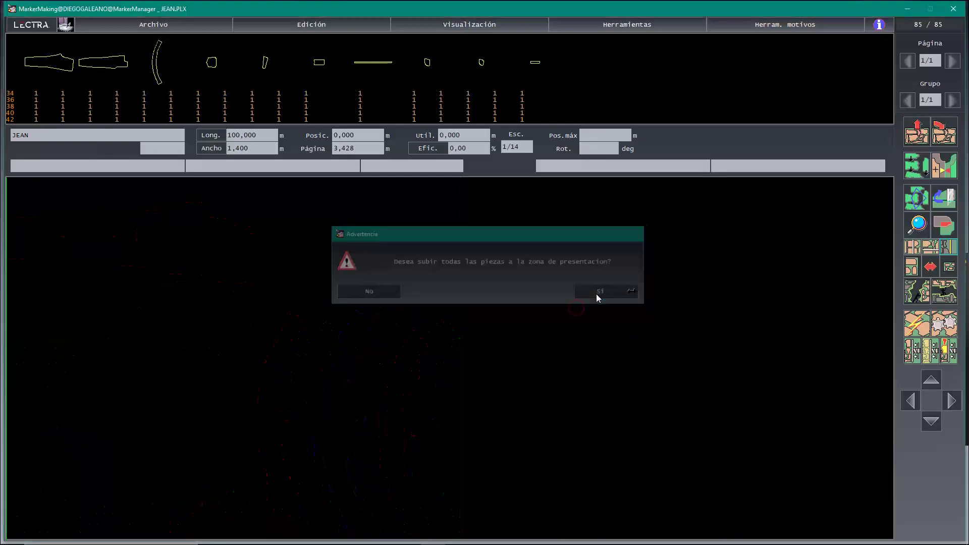
{"action": "left_click", "coordinate": [949, 326]}
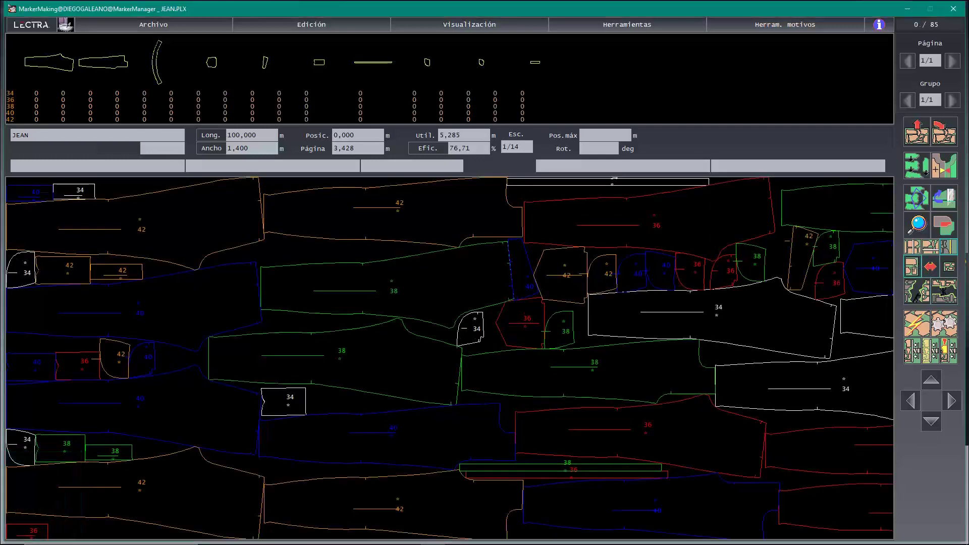
Fit the whole marker in view and compare the spacing between the waistbands with that between the BTR pieces up close
{"action": "left_click", "coordinate": [949, 267]}
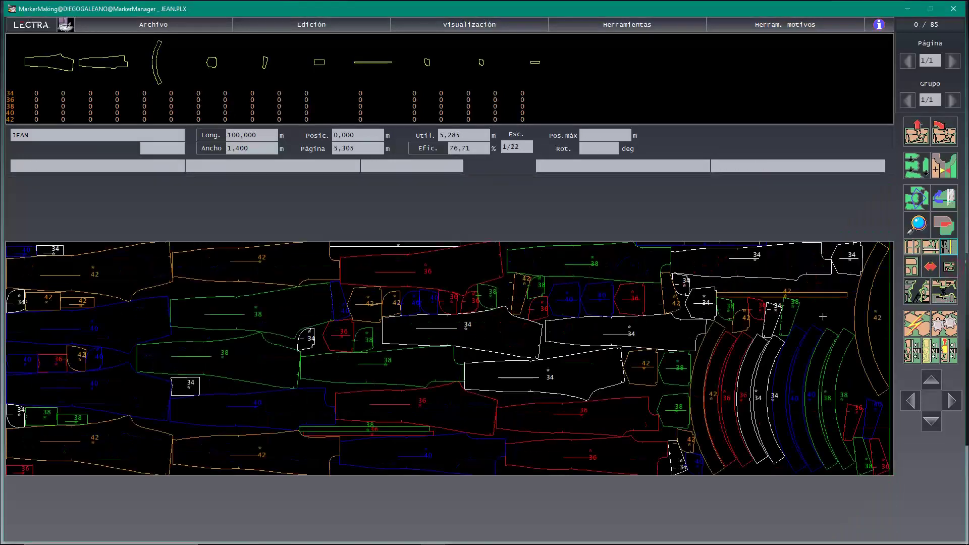
{"action": "left_click", "coordinate": [912, 223]}
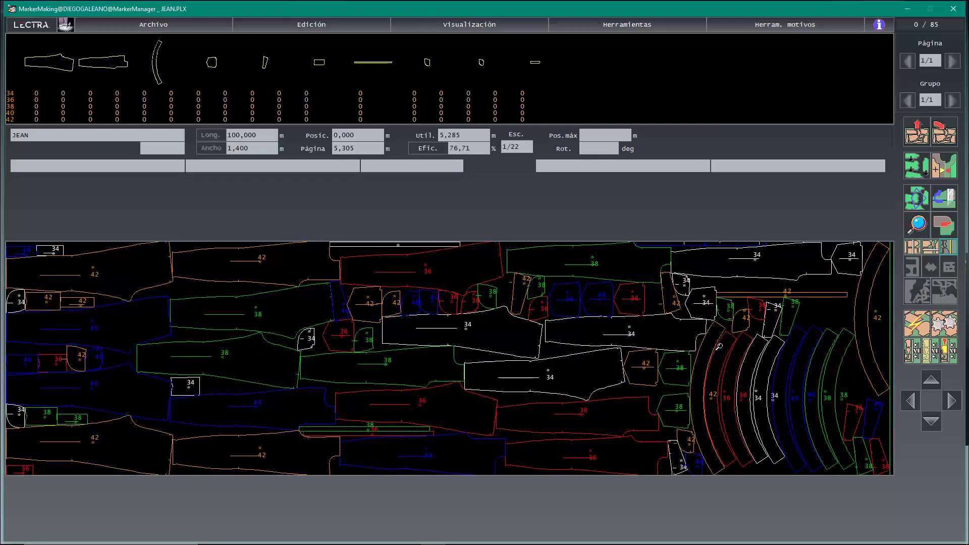
{"action": "left_click_drag", "start_coordinate": [715, 372], "coordinate": [790, 409]}
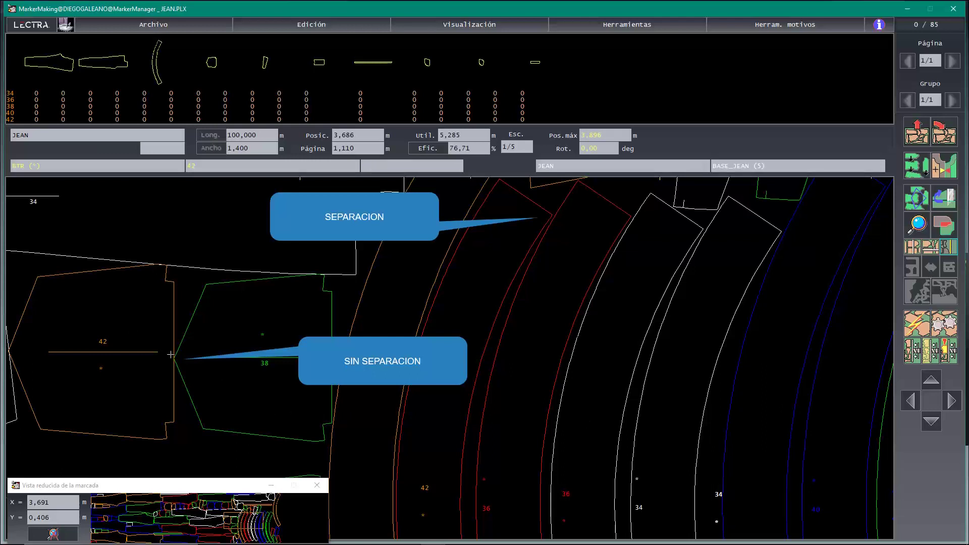
{"action": "left_click", "coordinate": [53, 534]}
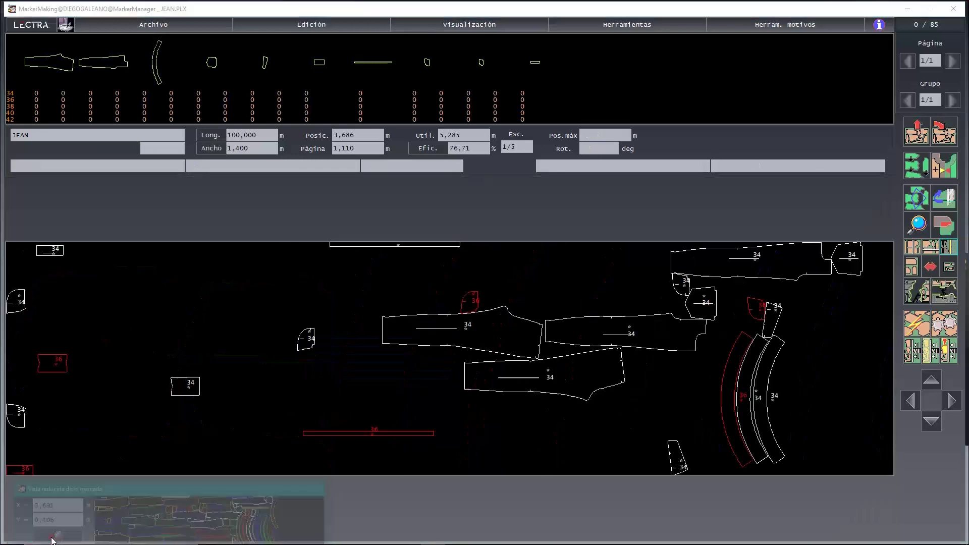